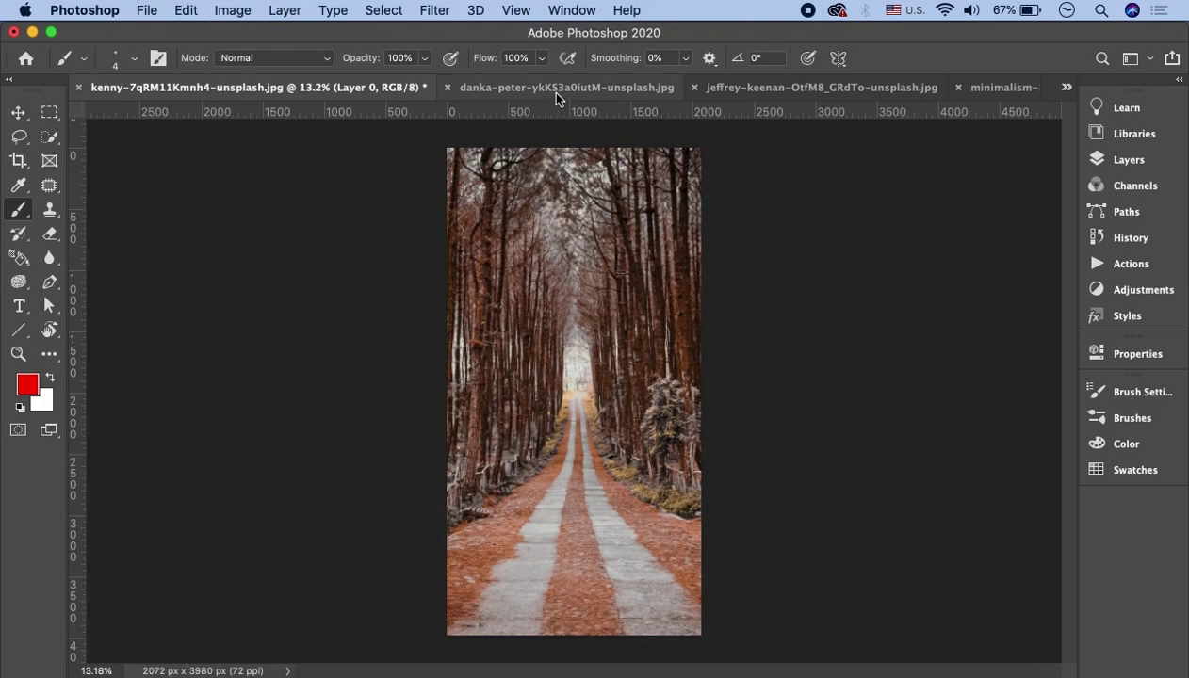
- Look through the hiker, ocean-facing man, white-background man and mountain summit photos
{"action": "left_click", "coordinate": [556, 88]}
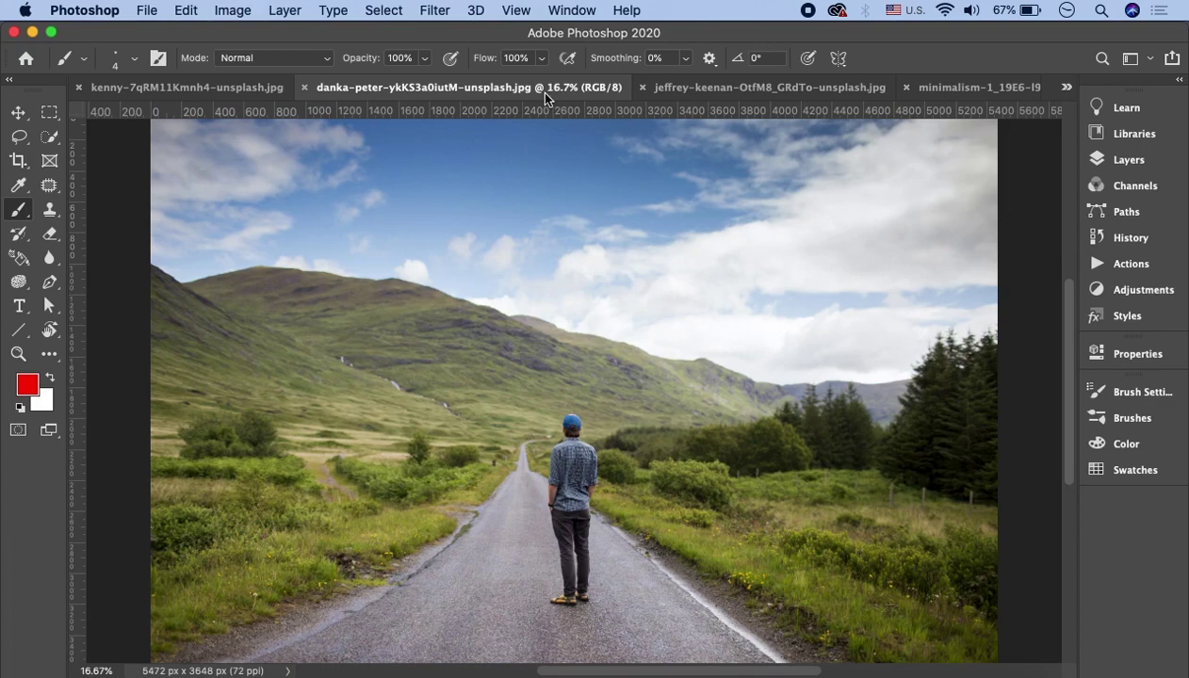
{"action": "left_click", "coordinate": [733, 92]}
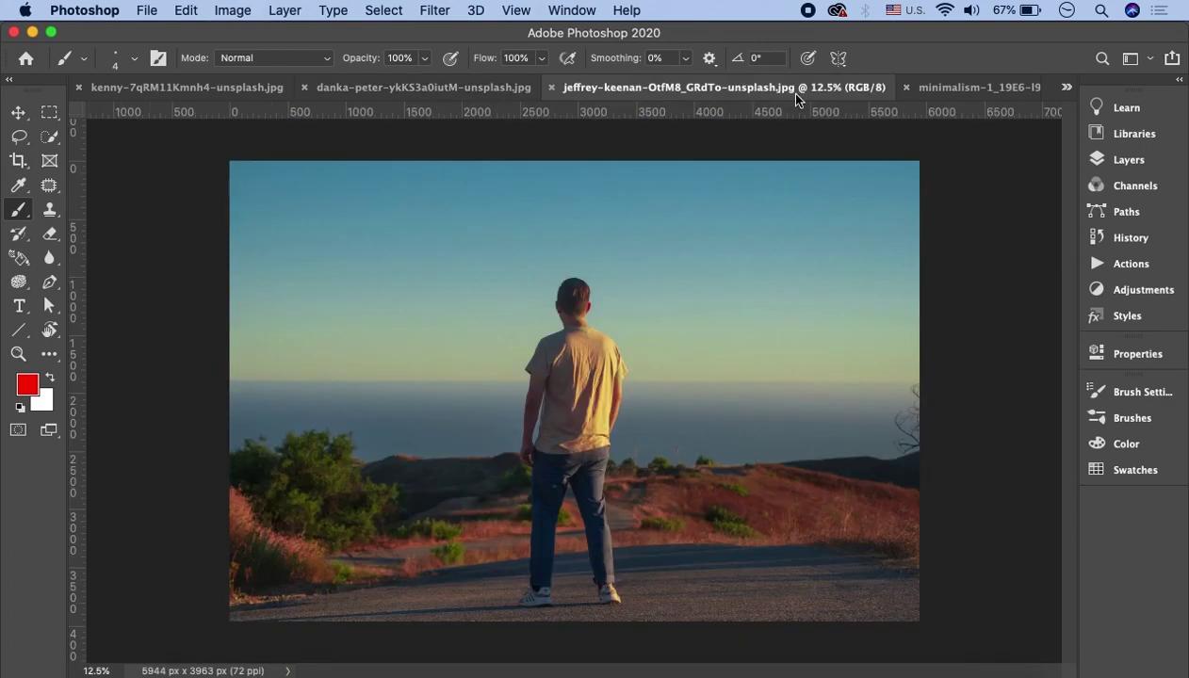
{"action": "left_click", "coordinate": [935, 88]}
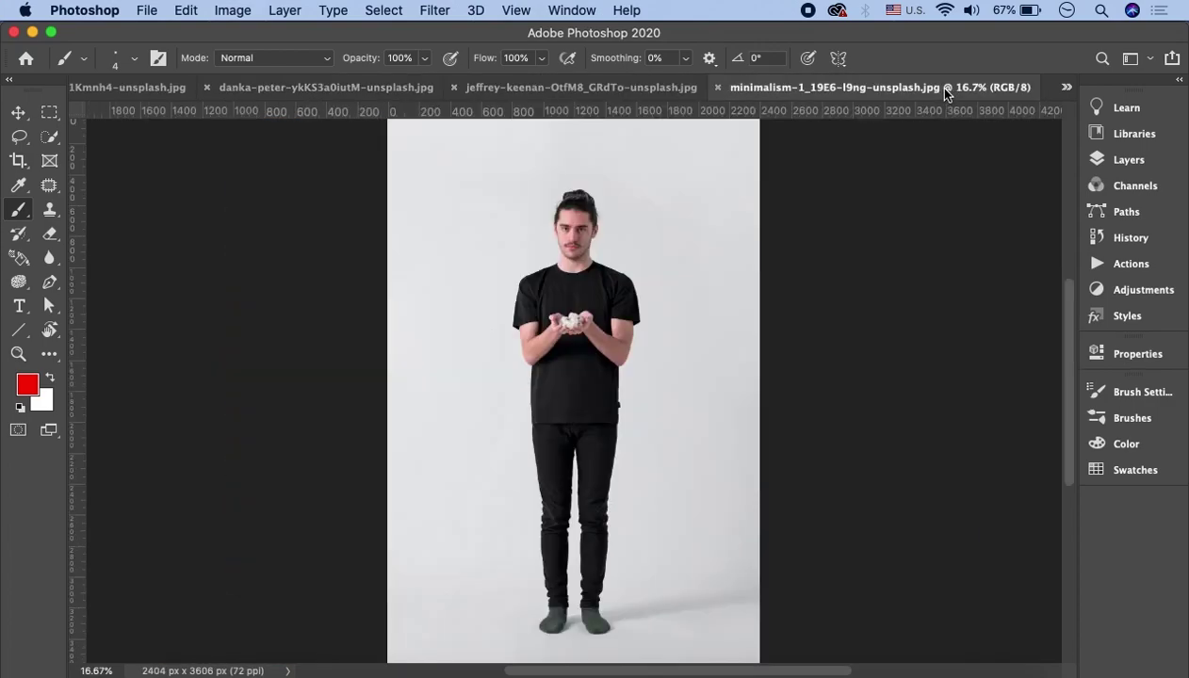
{"action": "left_click", "coordinate": [1064, 86]}
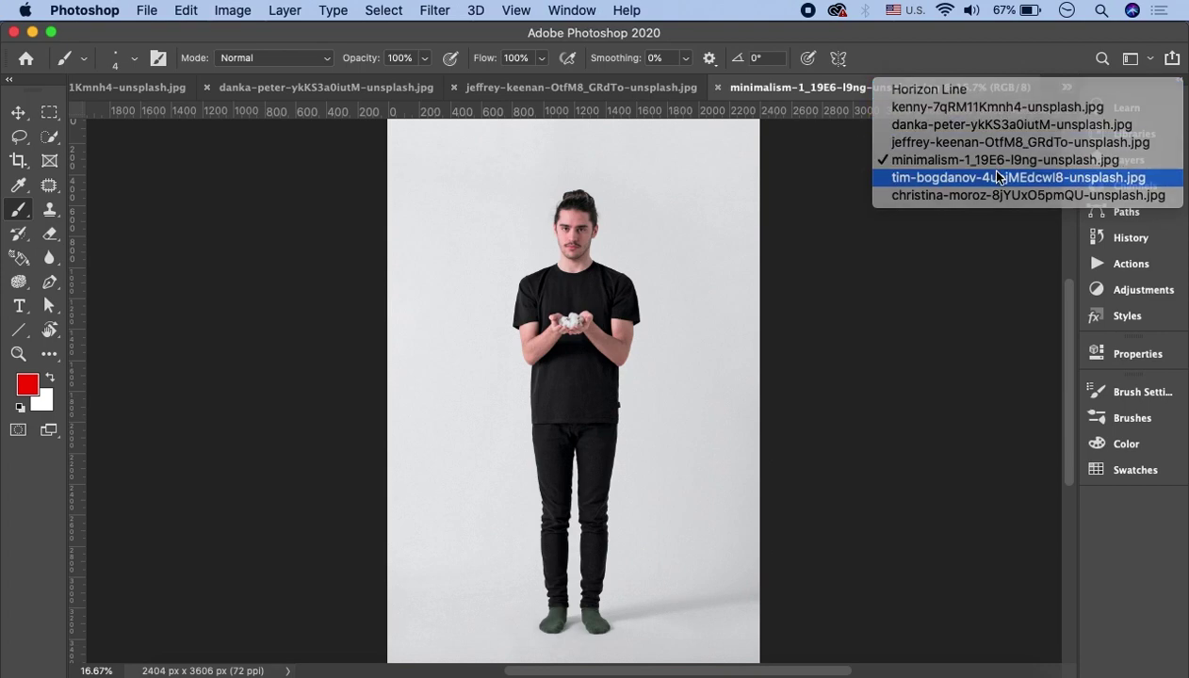
{"action": "left_click", "coordinate": [997, 177]}
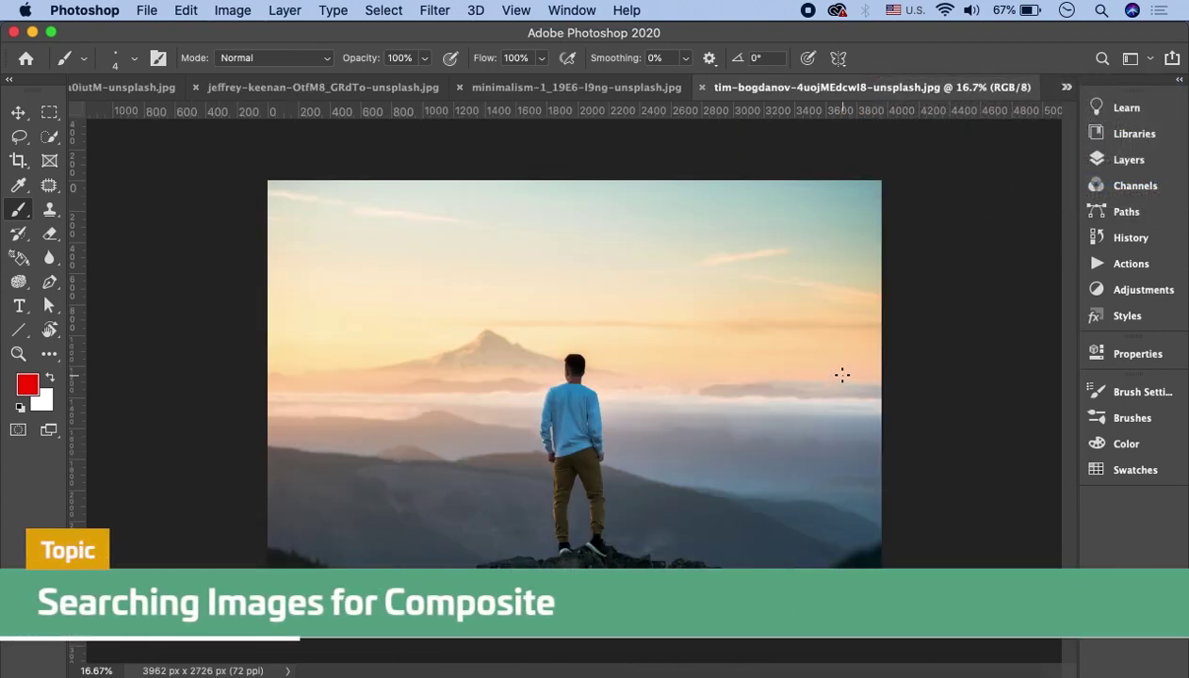
- View the black-and-white sand photo, then return to the mountain-road hiker and show its layers
{"action": "left_click", "coordinate": [1064, 87]}
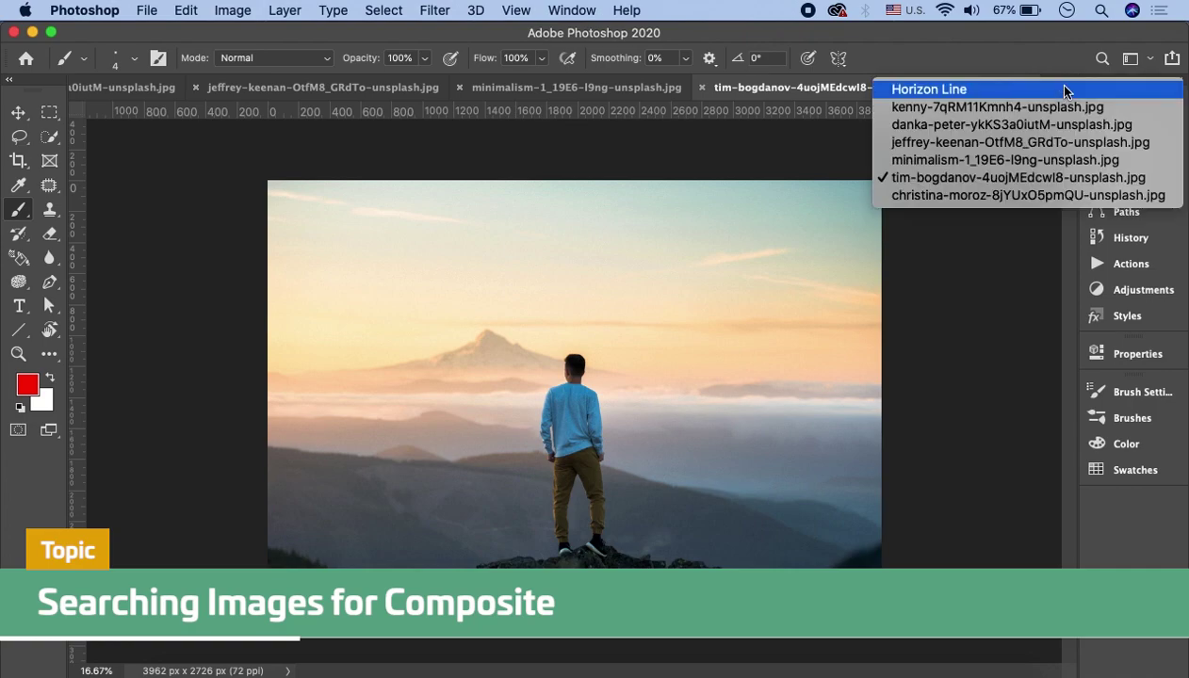
{"action": "left_click", "coordinate": [972, 195]}
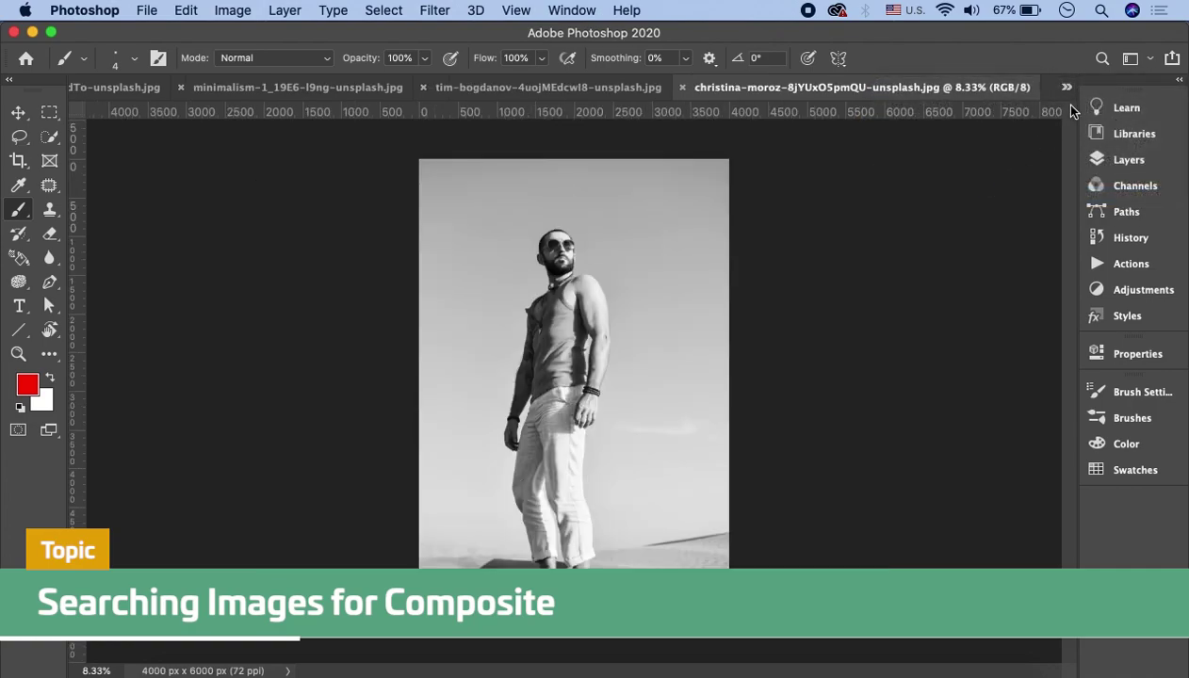
{"action": "left_click", "coordinate": [1067, 87]}
{"action": "left_click", "coordinate": [1020, 123]}
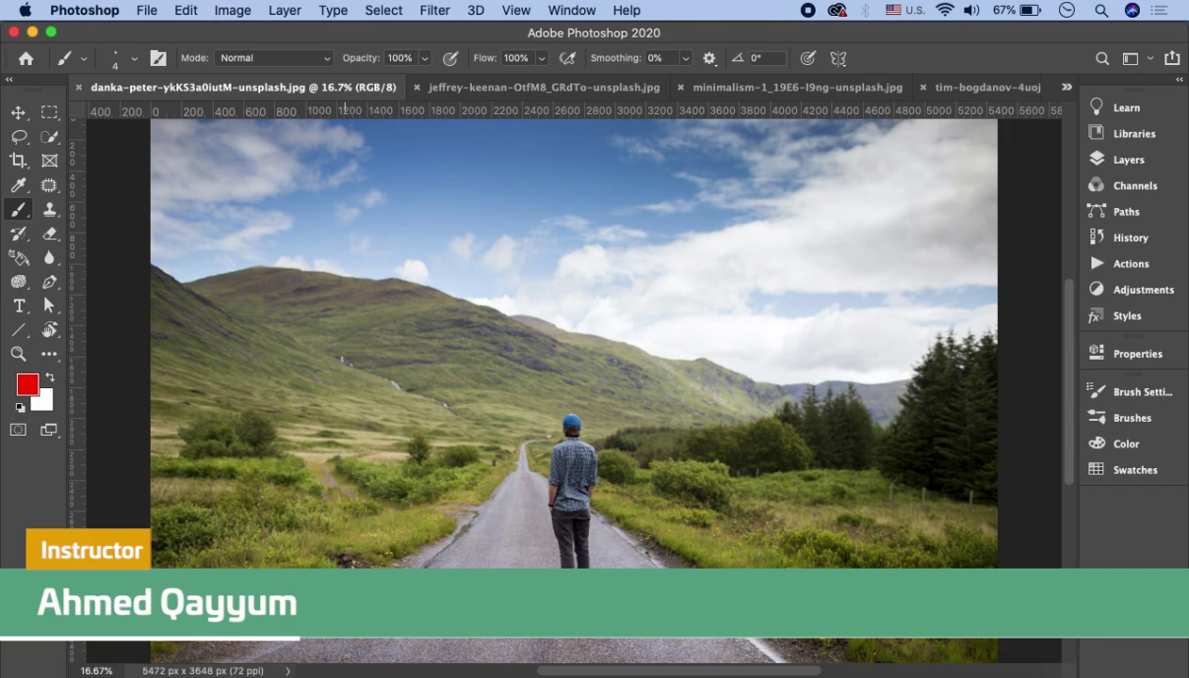
{"action": "left_click", "coordinate": [1121, 162]}
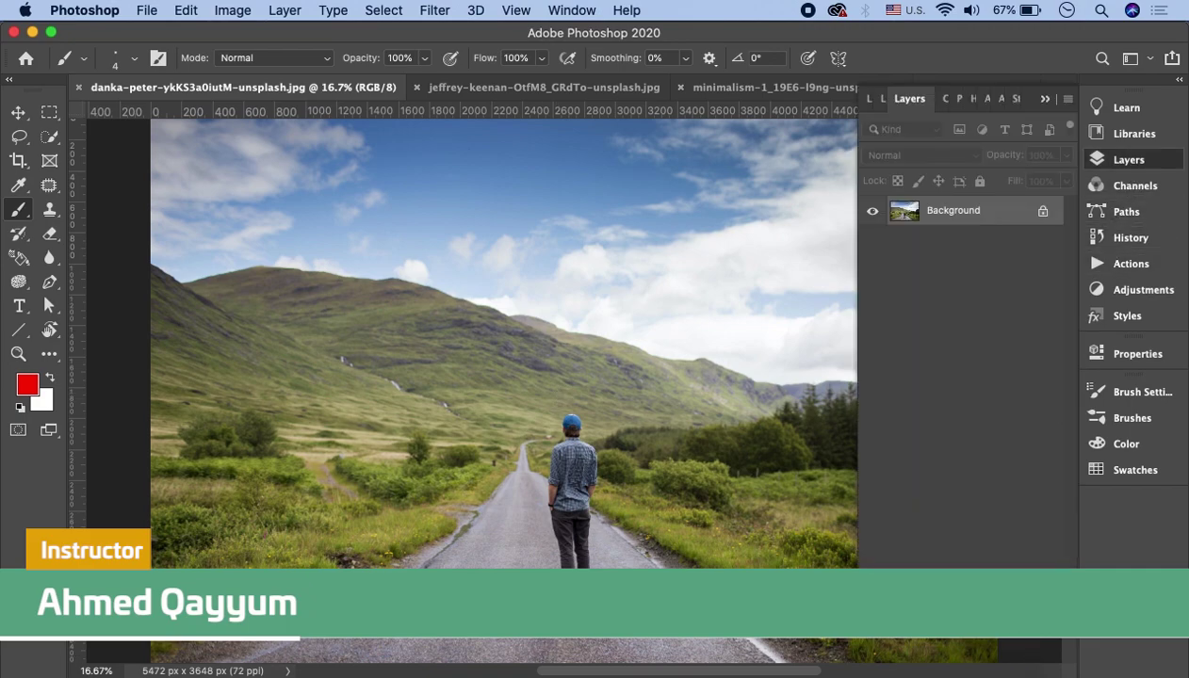
- On a new layer, draw red lines along both road edges converging at the vanishing point
{"action": "left_click", "coordinate": [1028, 655]}
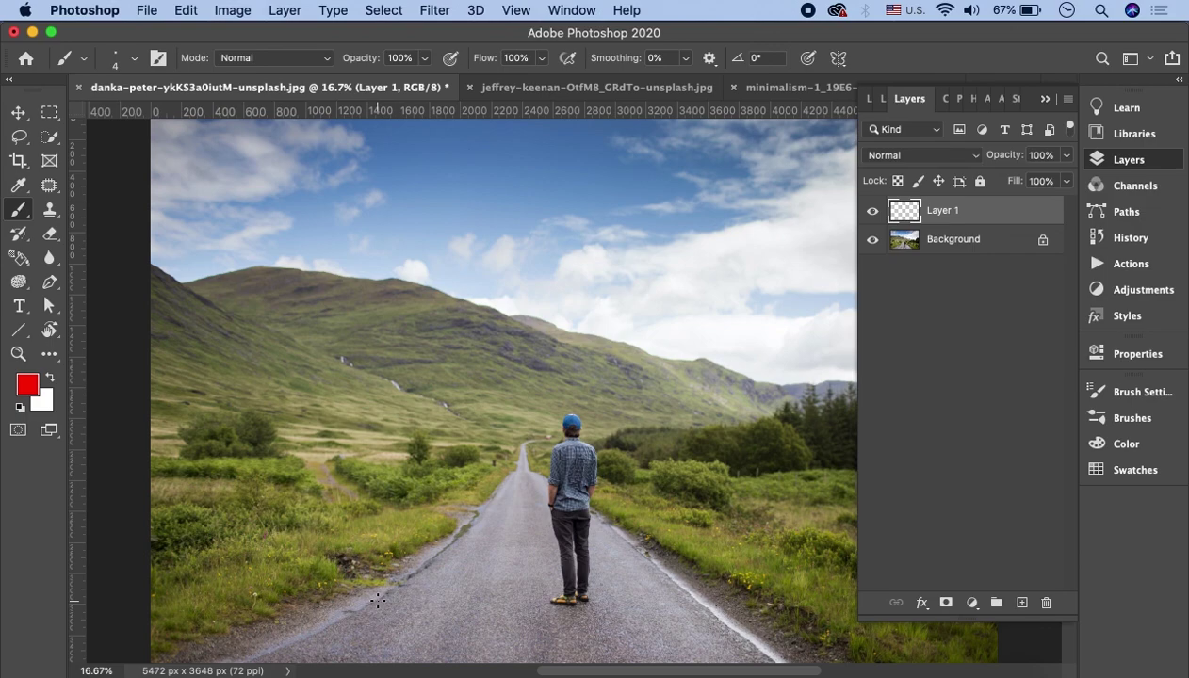
{"action": "left_click", "coordinate": [528, 440], "text": "shift"}
{"action": "left_click", "coordinate": [754, 647], "text": "shift"}
{"action": "left_click", "coordinate": [151, 406], "text": "shift"}
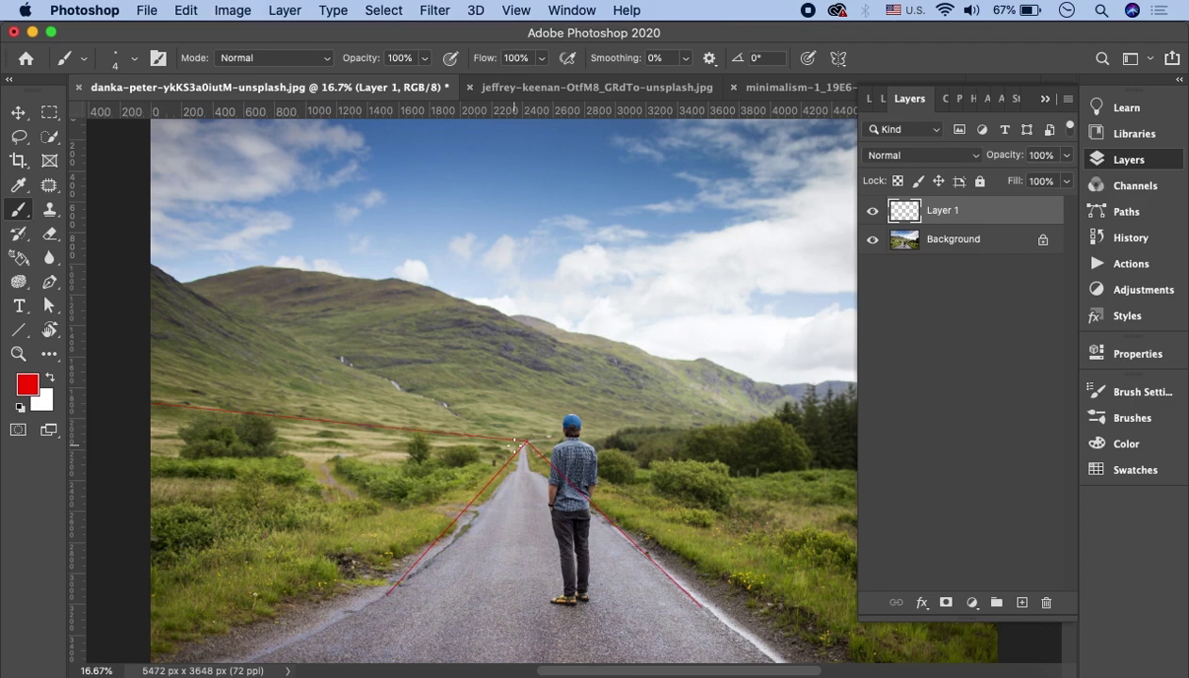
{"action": "left_click", "coordinate": [840, 411]}
{"action": "left_click", "coordinate": [526, 440], "text": "shift"}
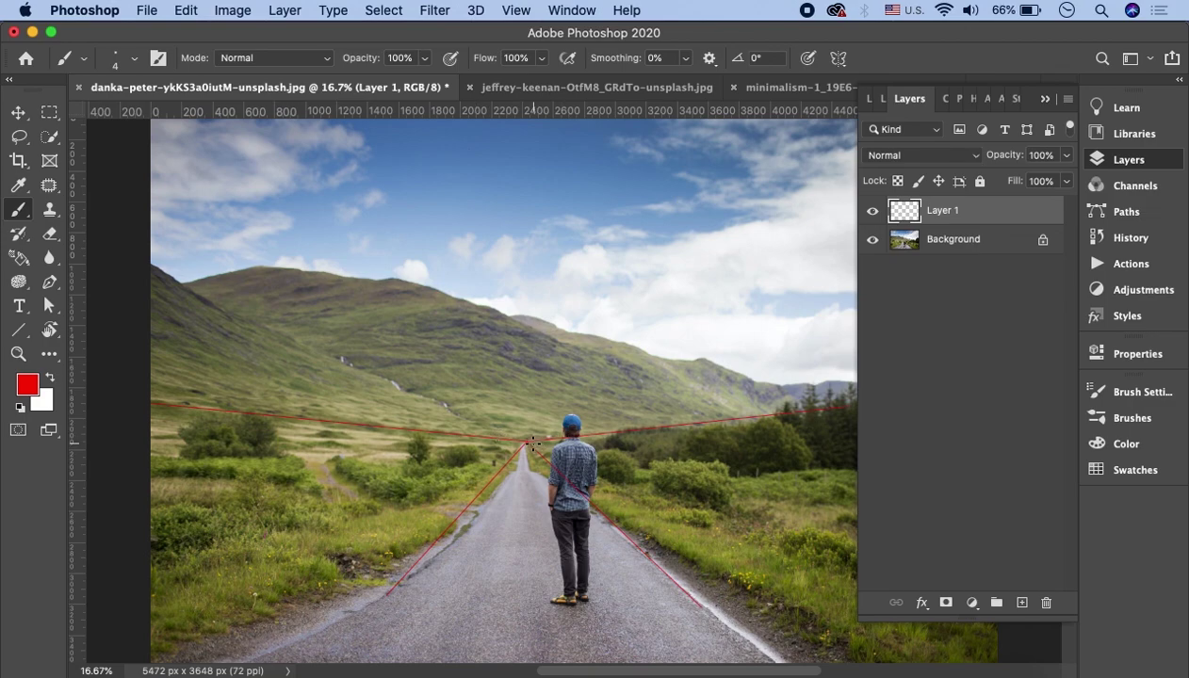
- Draw a horizontal red horizon line through the vanishing point and close the Layers panel
{"action": "left_click_drag", "start_coordinate": [527, 440], "coordinate": [151, 441]}
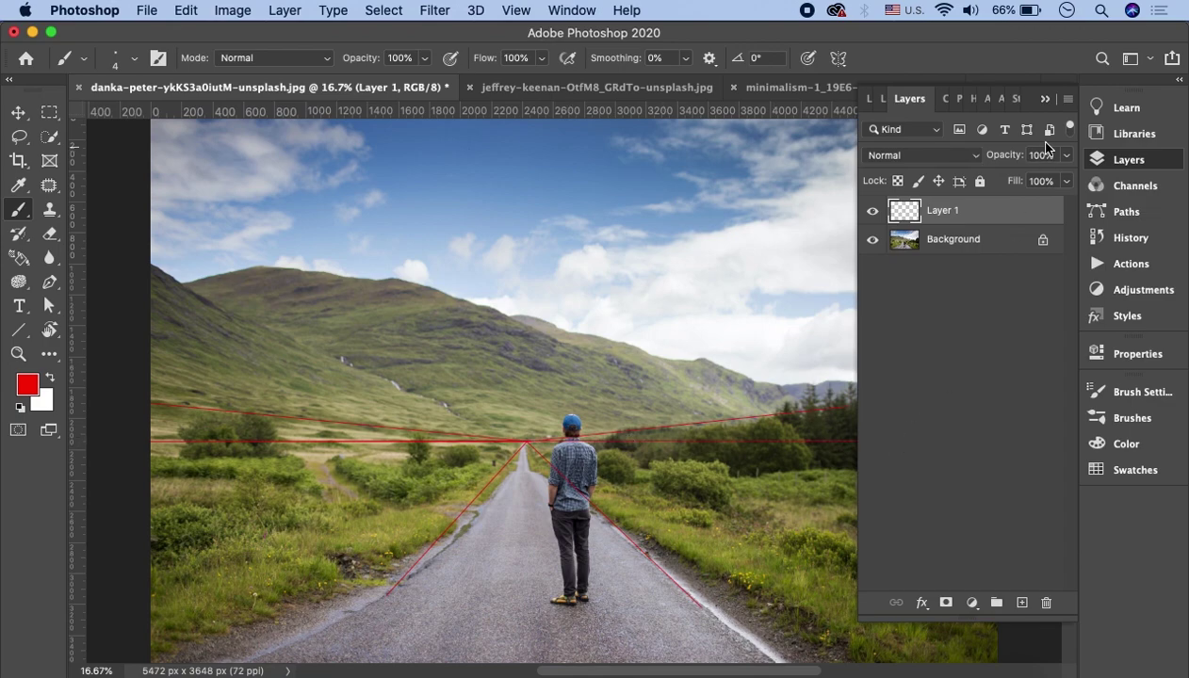
{"action": "left_click", "coordinate": [1045, 99]}
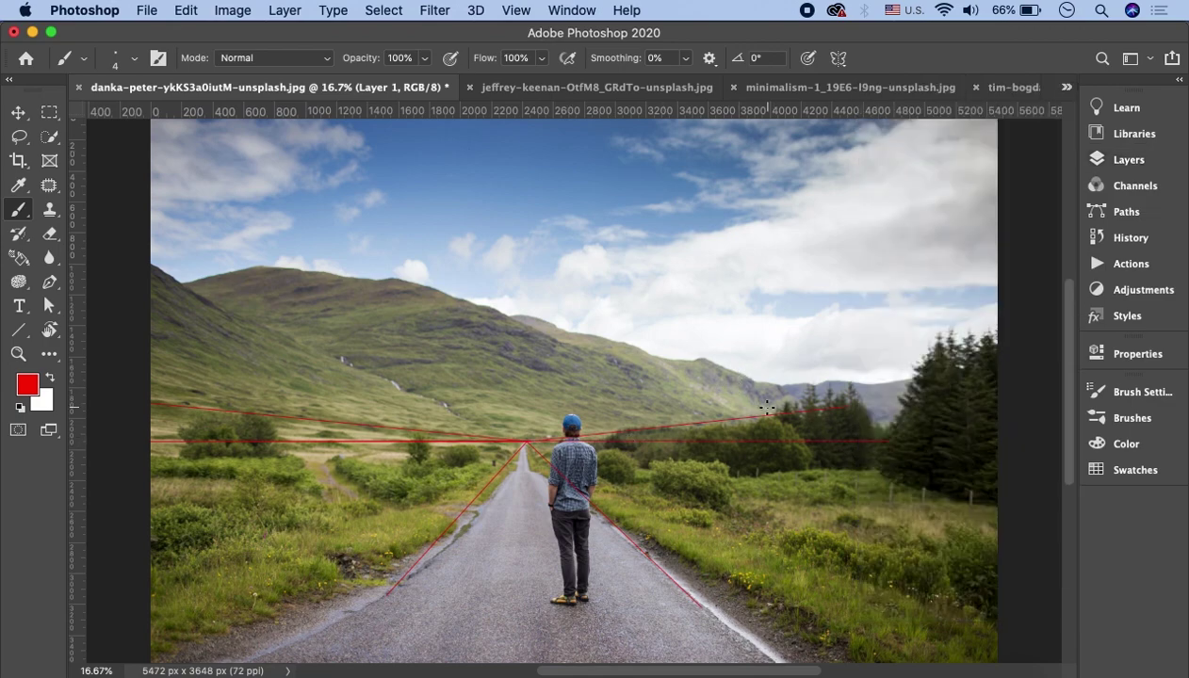
{"action": "left_click", "coordinate": [580, 94]}
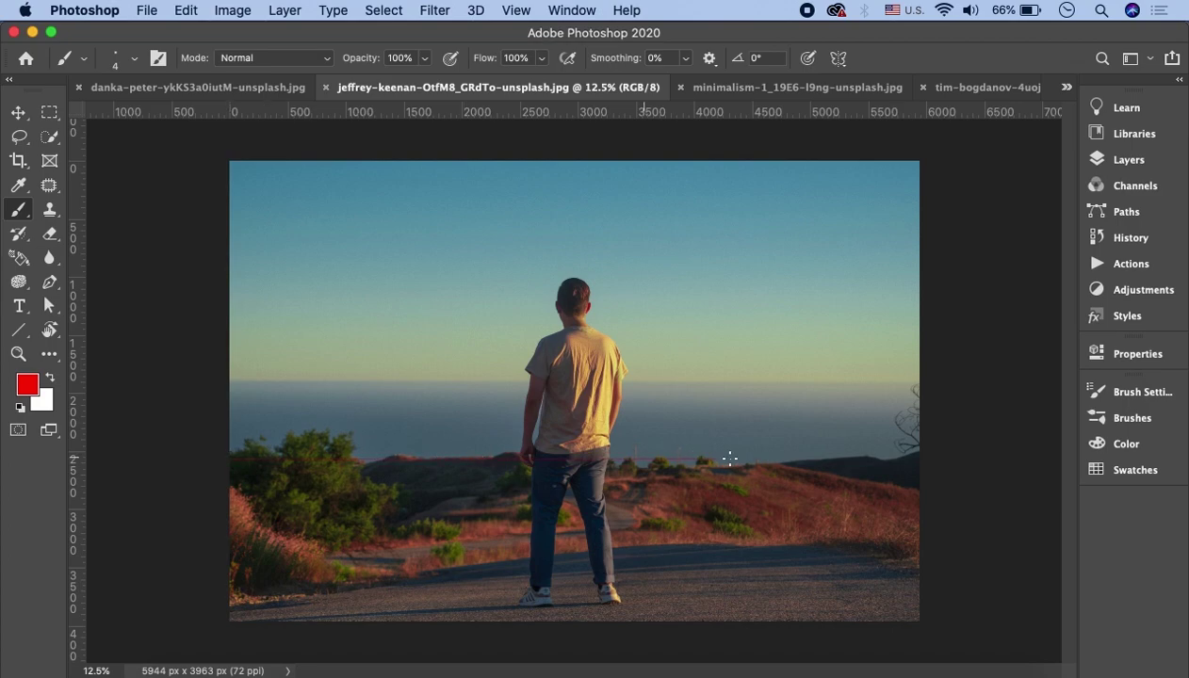
- On the man-on-white photo, zoom out and brush a red horizontal line across his waist
{"action": "left_click", "coordinate": [787, 87]}
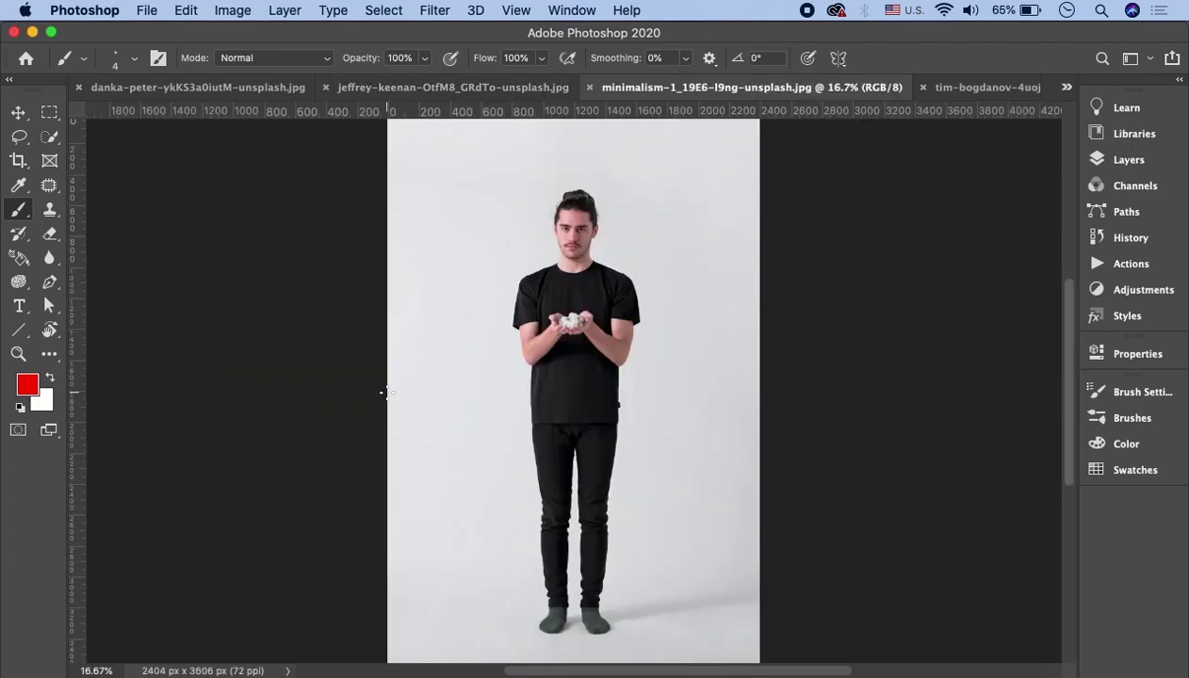
{"action": "scroll", "coordinate": [310, 248], "scroll_direction": "down", "scroll_amount": 2}
{"action": "scroll", "coordinate": [310, 248], "scroll_direction": "down", "scroll_amount": 1}
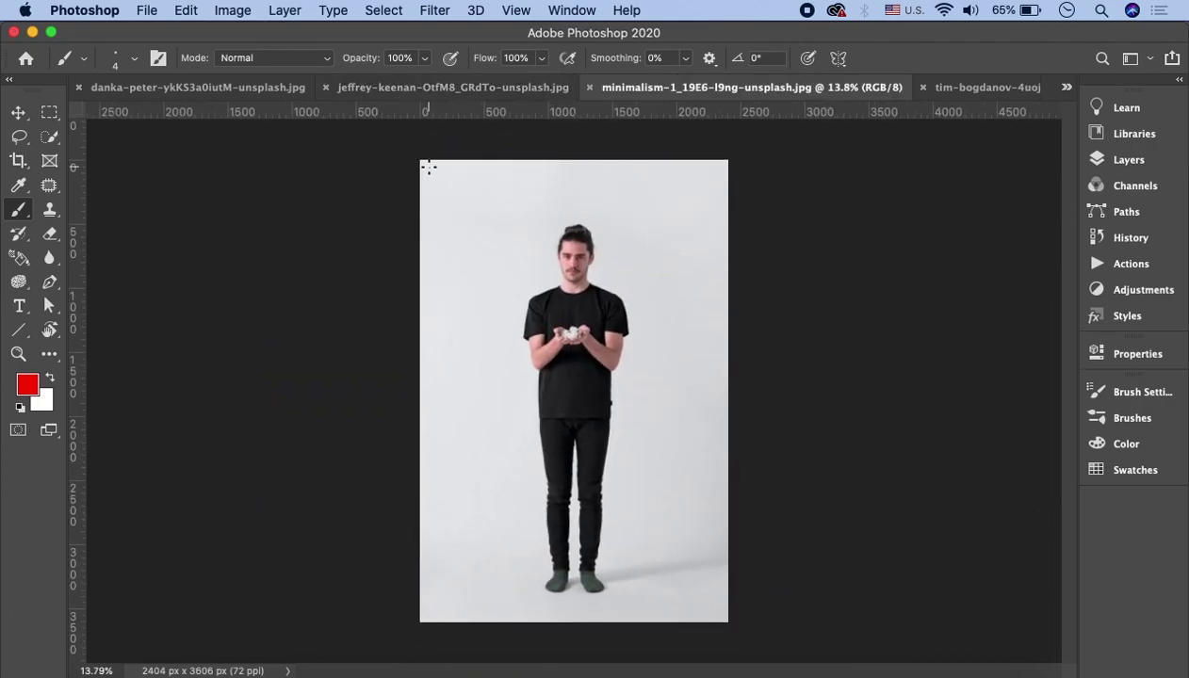
{"action": "left_click", "coordinate": [18, 161]}
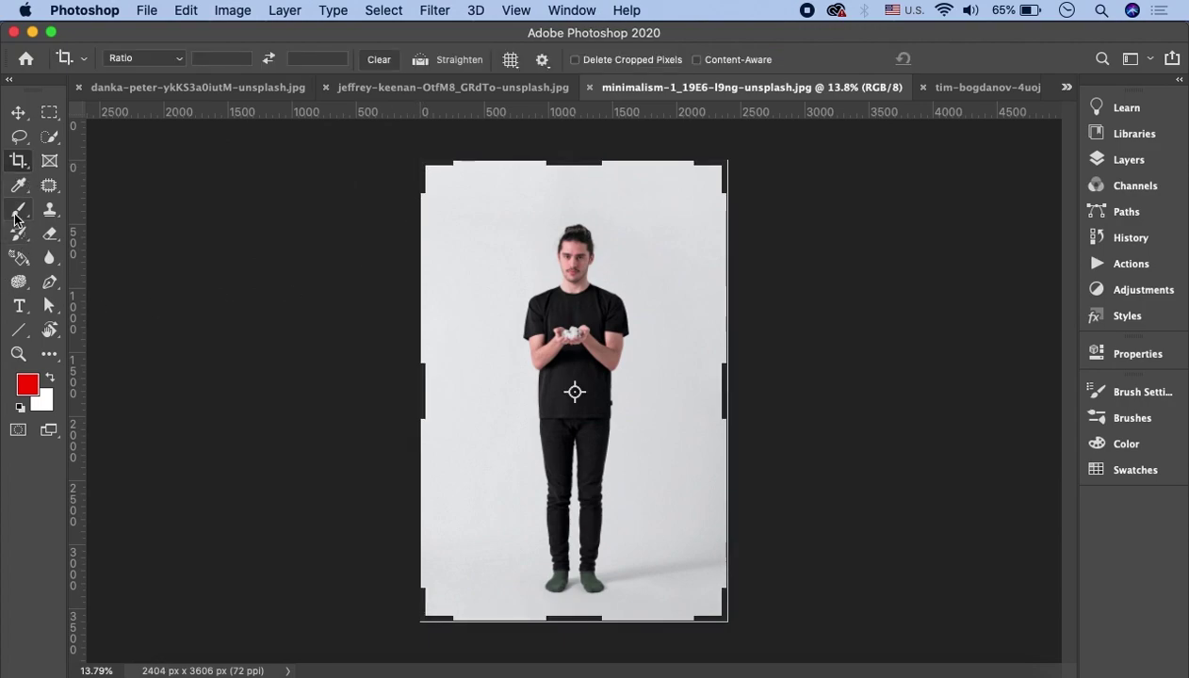
{"action": "left_click", "coordinate": [16, 216]}
{"action": "left_click_drag", "start_coordinate": [420, 389], "coordinate": [721, 389]}
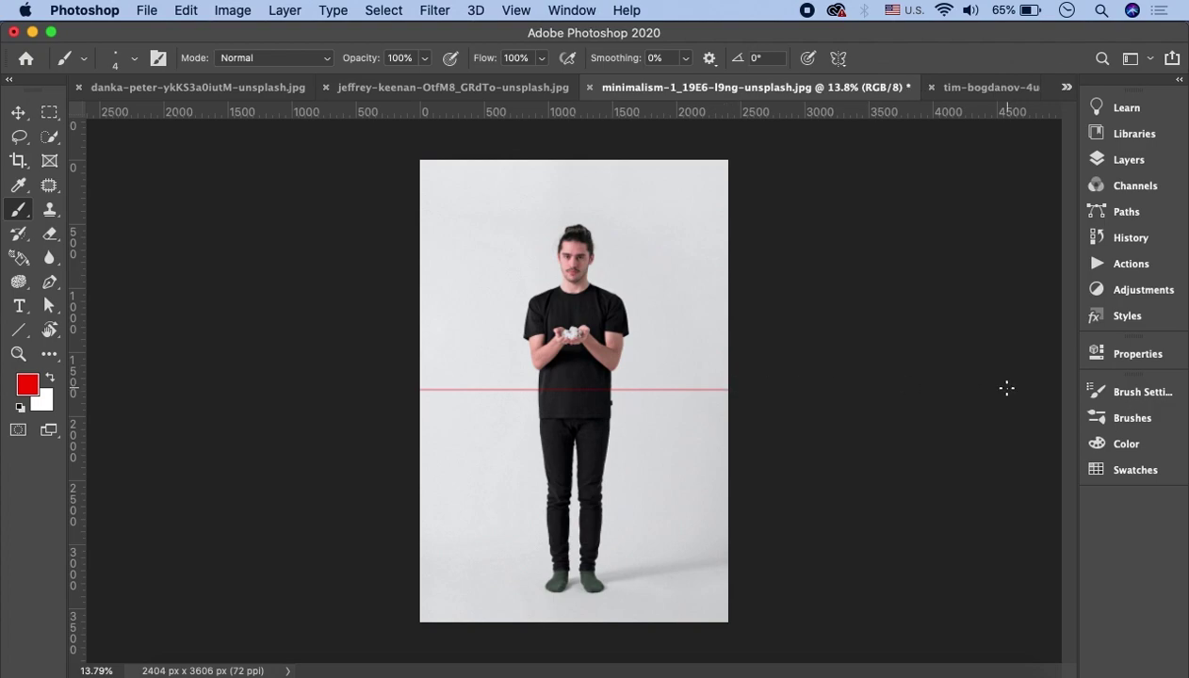
{"action": "left_click", "coordinate": [980, 86]}
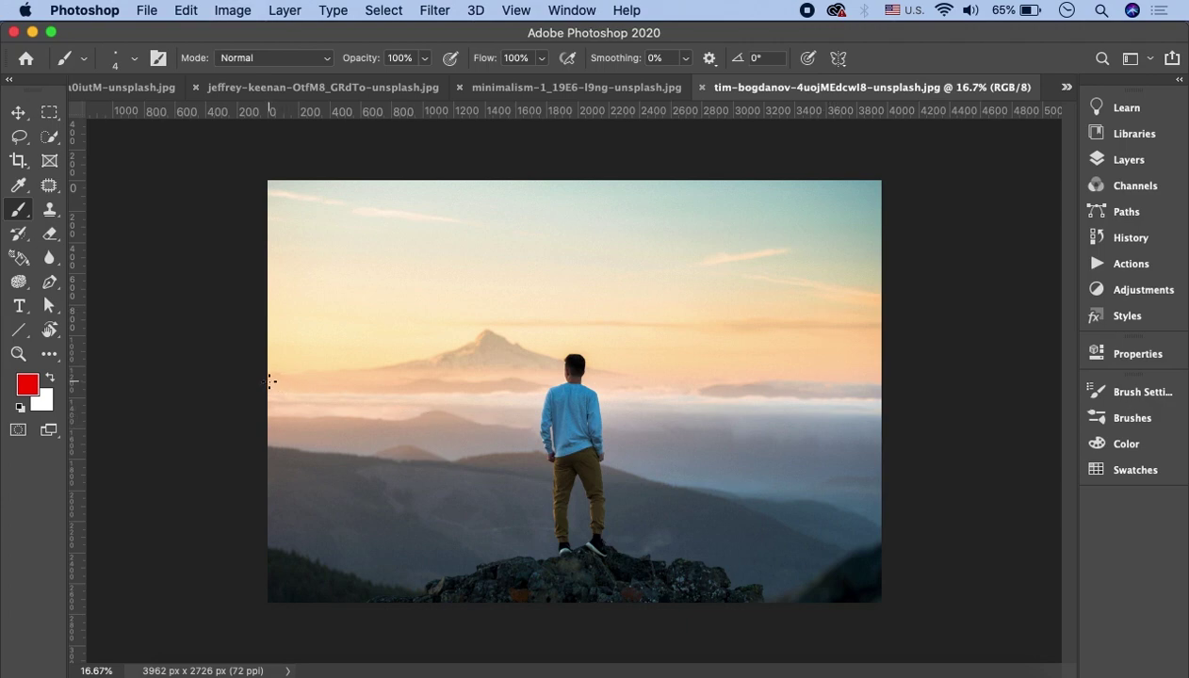
- Draw red horizon lines across the mountain summit photo and the black-and-white sand dune photo
{"action": "left_click_drag", "start_coordinate": [267, 387], "coordinate": [1023, 356]}
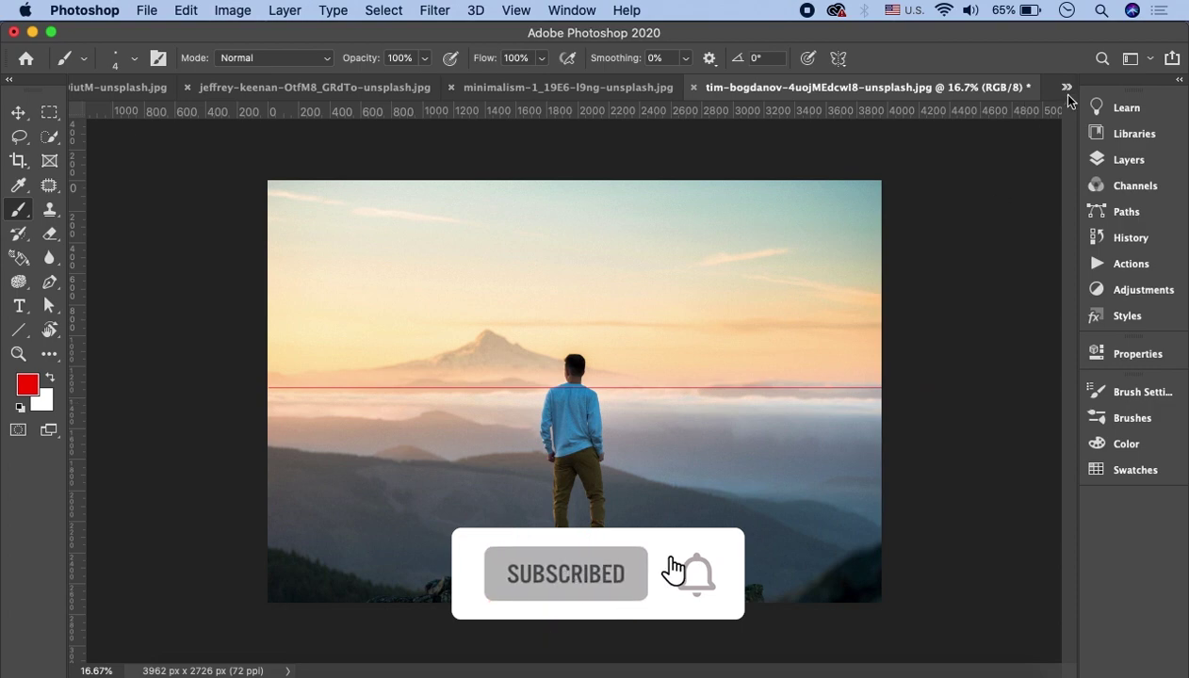
{"action": "left_click", "coordinate": [1067, 87]}
{"action": "left_click", "coordinate": [989, 195]}
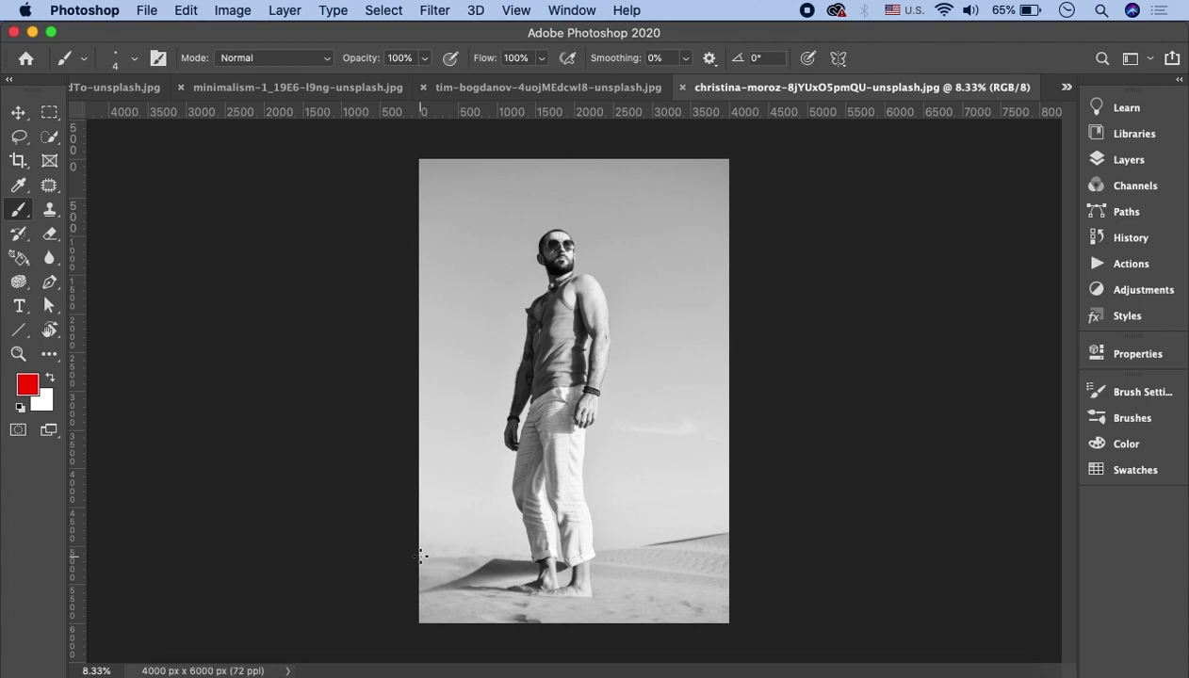
{"action": "mouse_move", "coordinate": [531, 551]}
{"action": "left_mouse_down"}
{"action": "mouse_move", "coordinate": [733, 540]}
{"action": "mouse_move", "coordinate": [275, 535]}
{"action": "left_mouse_up"}
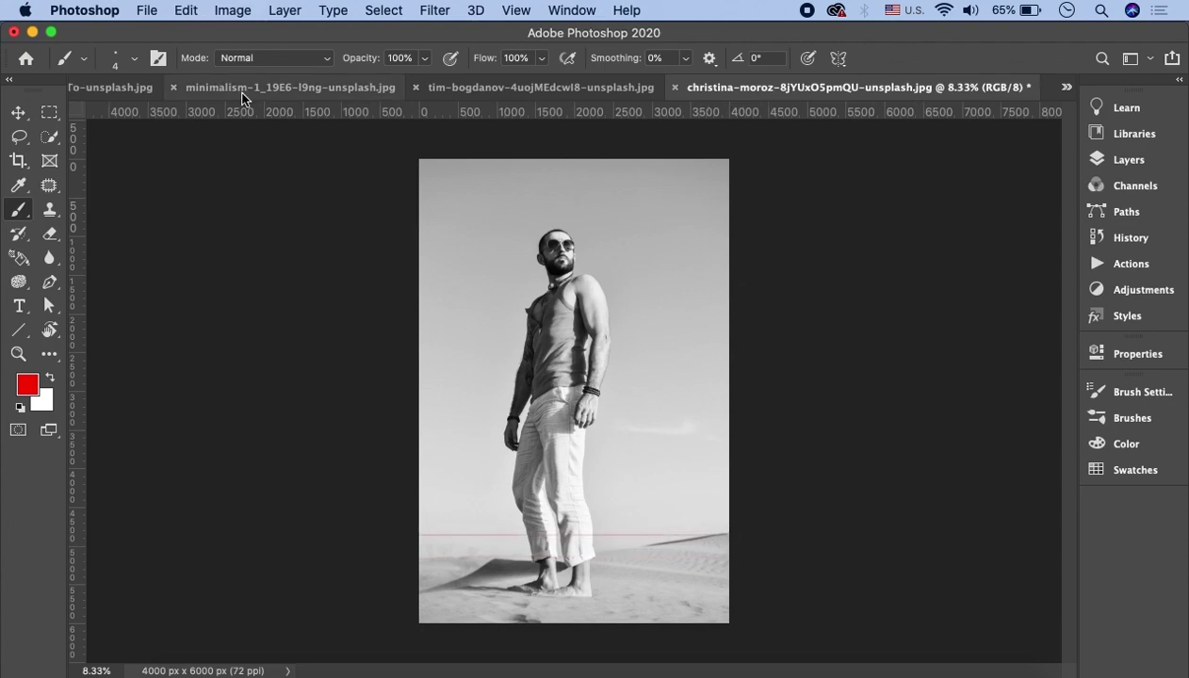
{"action": "left_click", "coordinate": [1066, 86]}
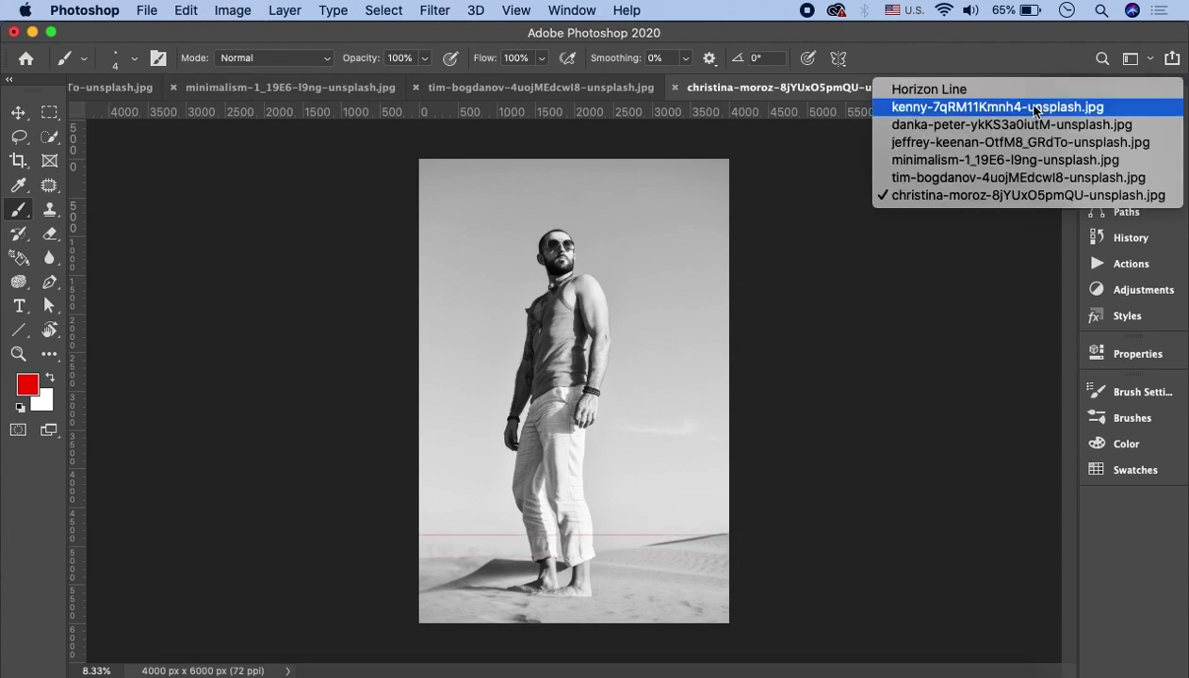
{"action": "left_click", "coordinate": [1034, 109]}
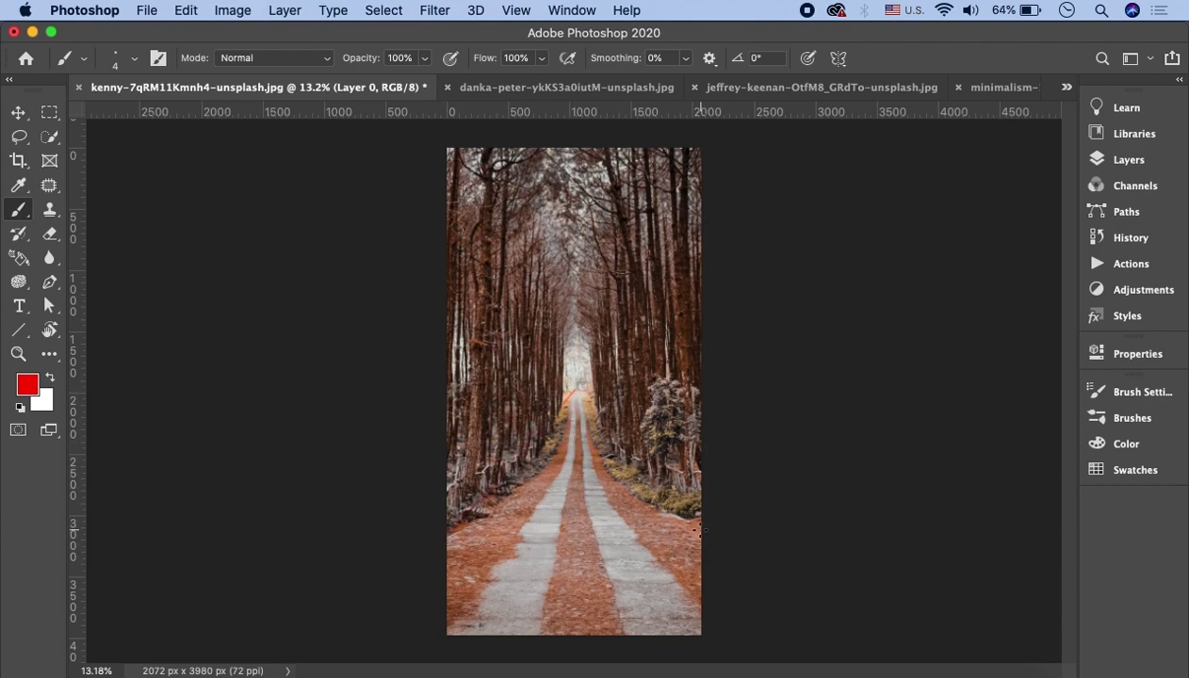
- Draw red lines from the forest photo's vanishing point along the trees and to the bottom-left corner
{"action": "left_click", "coordinate": [574, 388], "text": "shift"}
{"action": "left_click", "coordinate": [450, 631], "text": "shift"}
{"action": "left_click", "coordinate": [565, 87]}
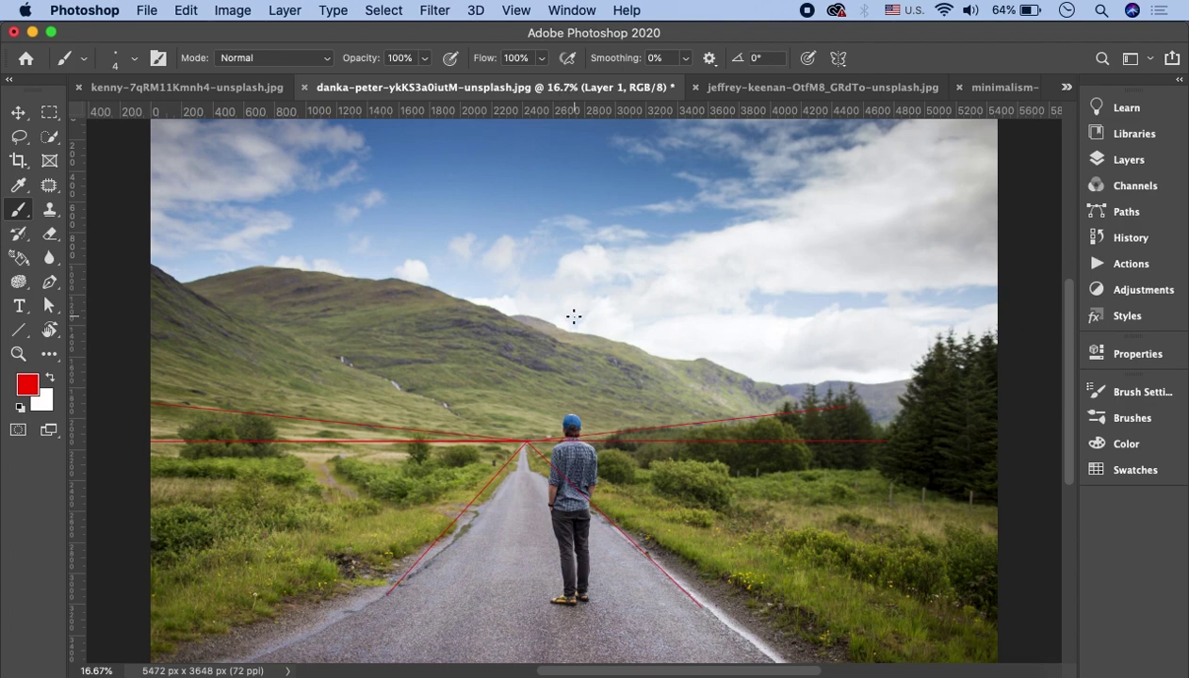
- Brush a second red horizontal line across the hills on the mountain-road photo
{"action": "scroll", "coordinate": [573, 317], "scroll_direction": "down", "scroll_amount": 2}
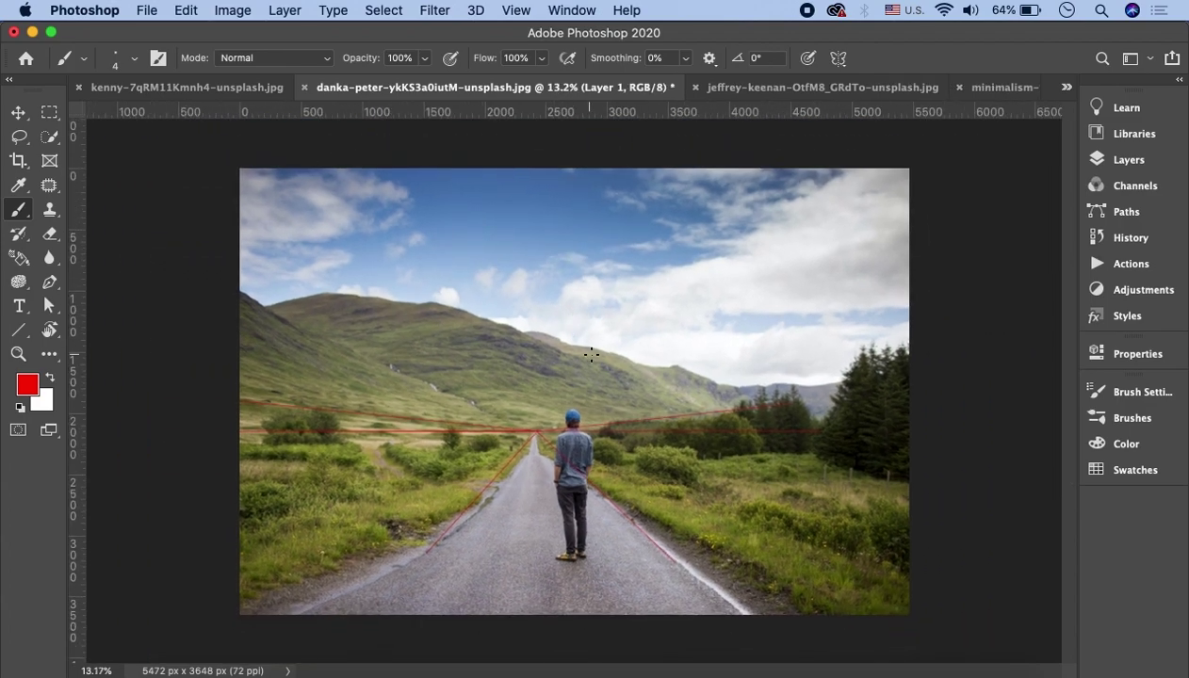
{"action": "left_click", "coordinate": [18, 165]}
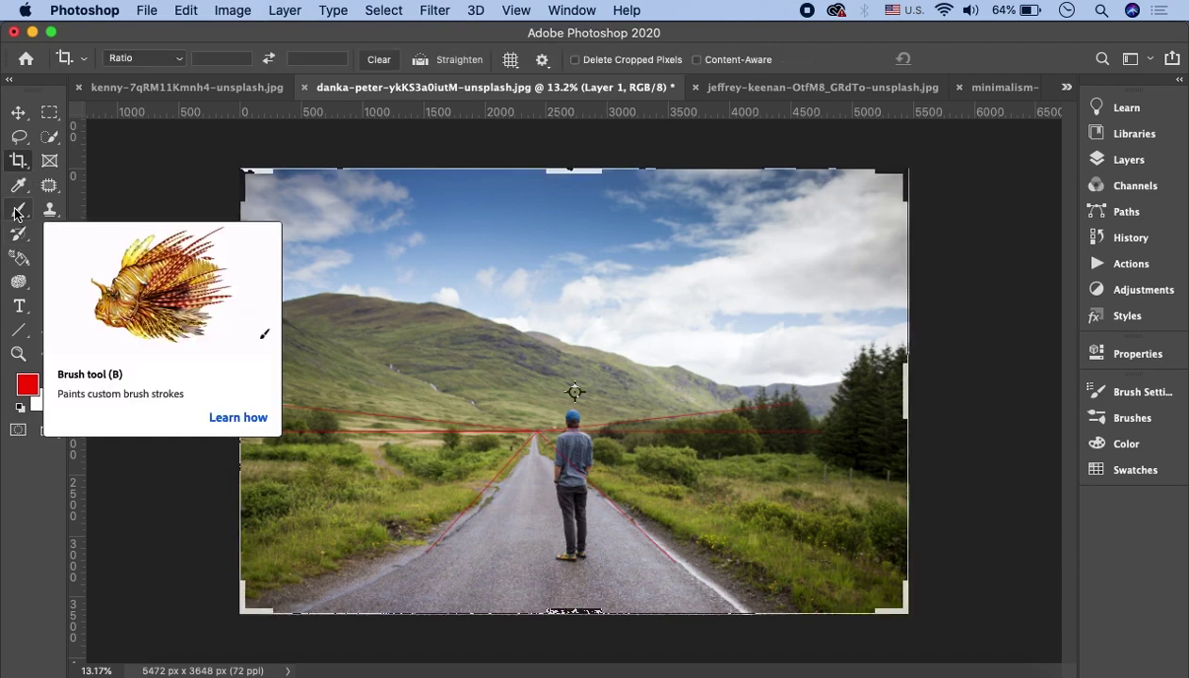
{"action": "left_click", "coordinate": [16, 212]}
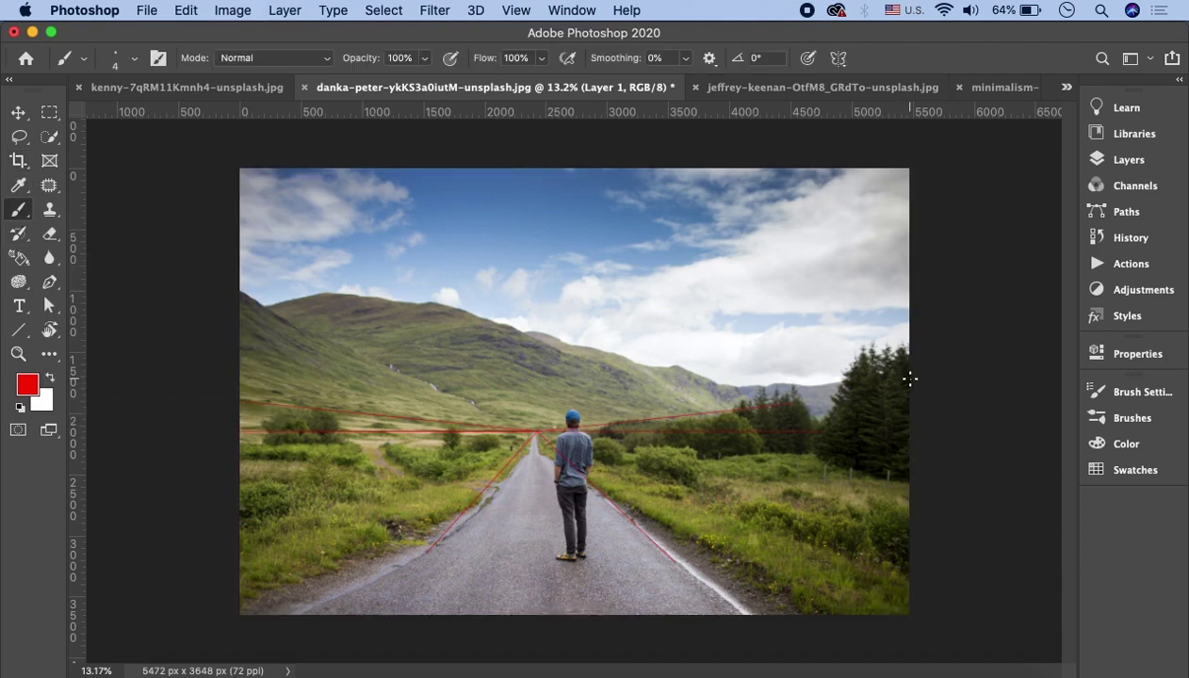
{"action": "left_click_drag", "start_coordinate": [909, 381], "coordinate": [178, 399]}
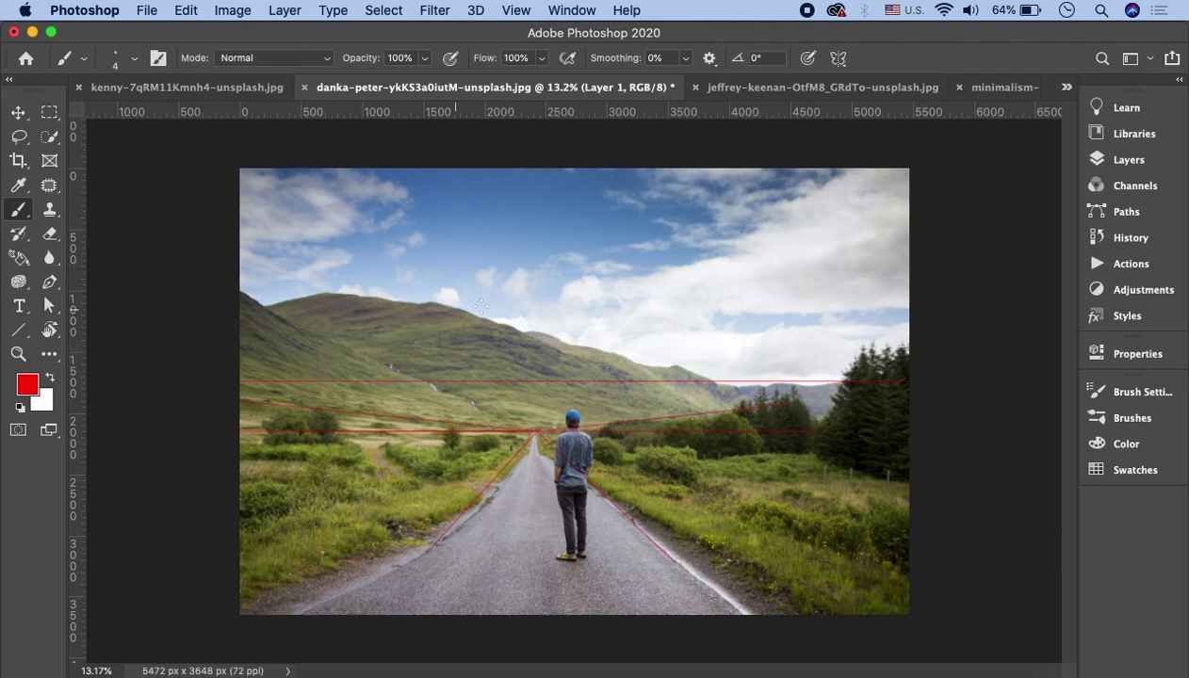
{"action": "left_click", "coordinate": [773, 87]}
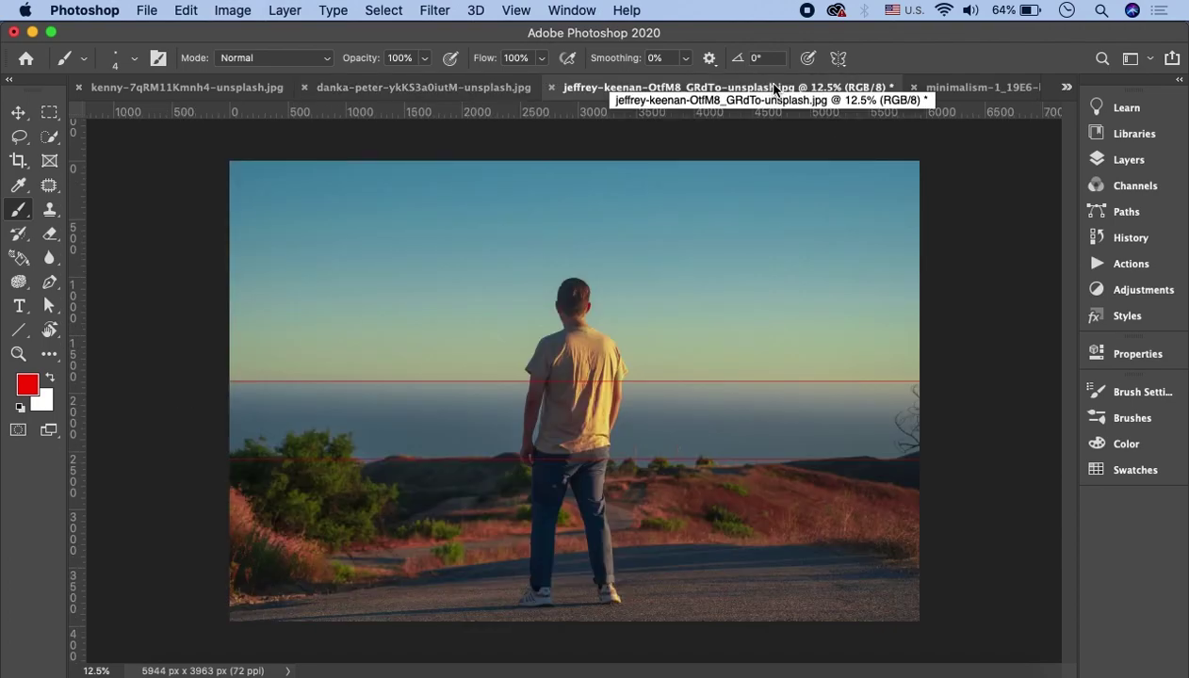
- Browse the man-in-black, mountain and desert photos, ending on the mountain summit photo
{"action": "left_click", "coordinate": [971, 87]}
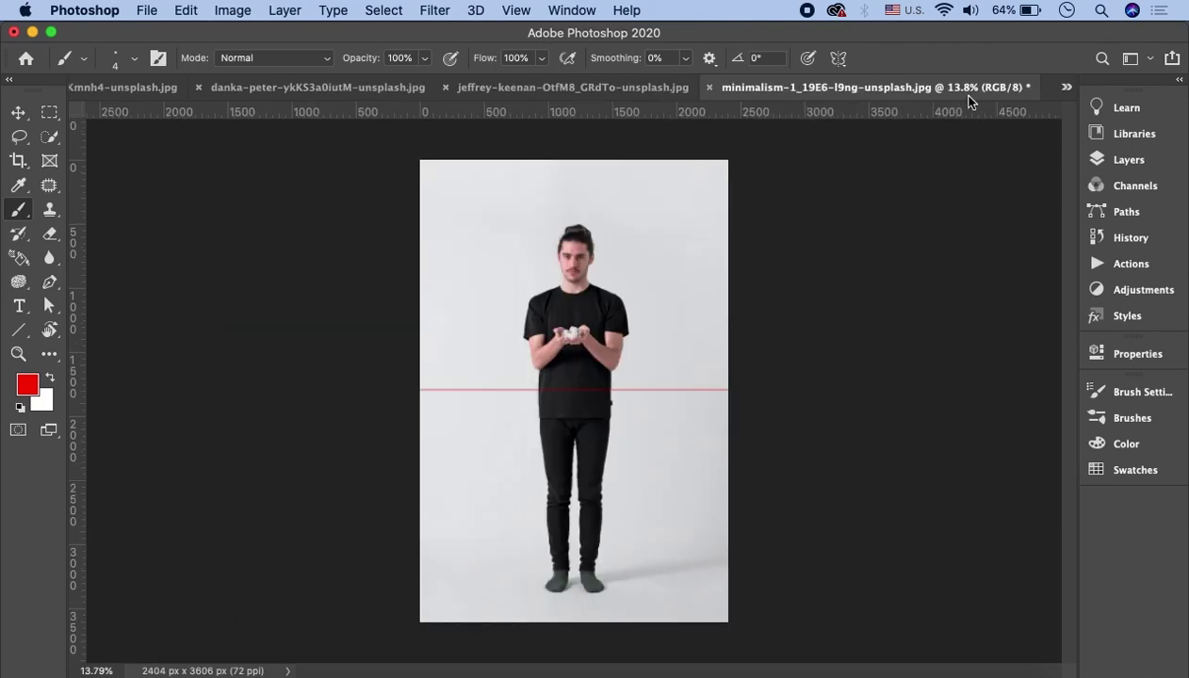
{"action": "left_click", "coordinate": [1067, 87]}
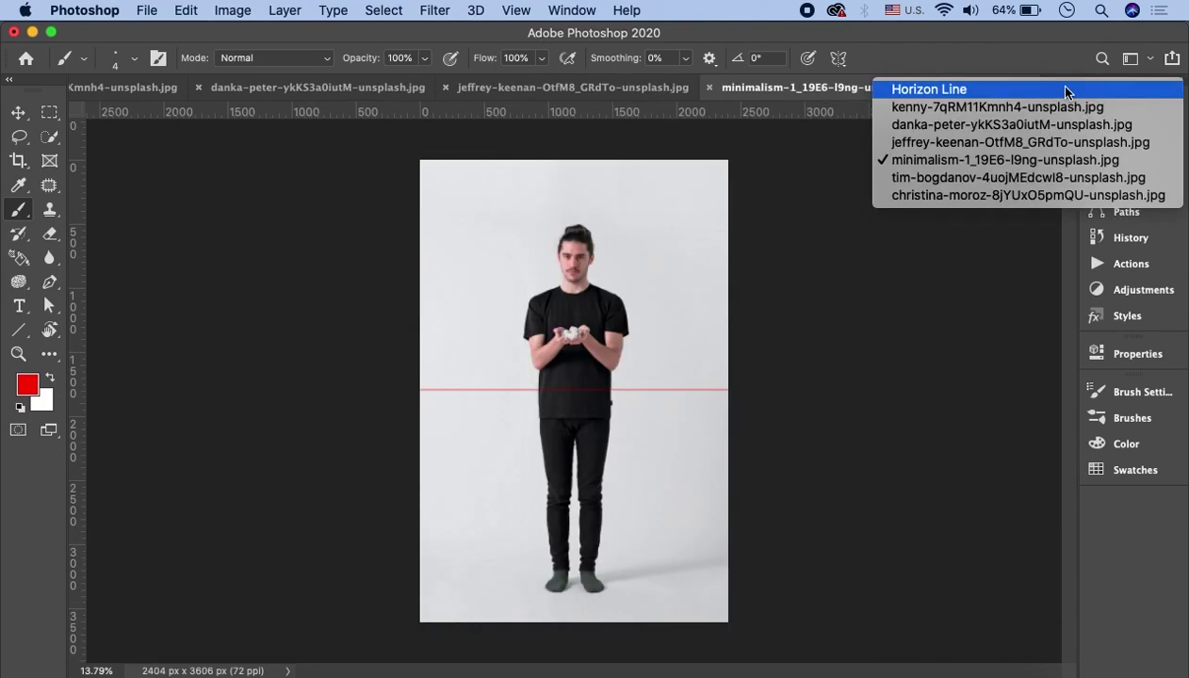
{"action": "left_click", "coordinate": [1013, 177]}
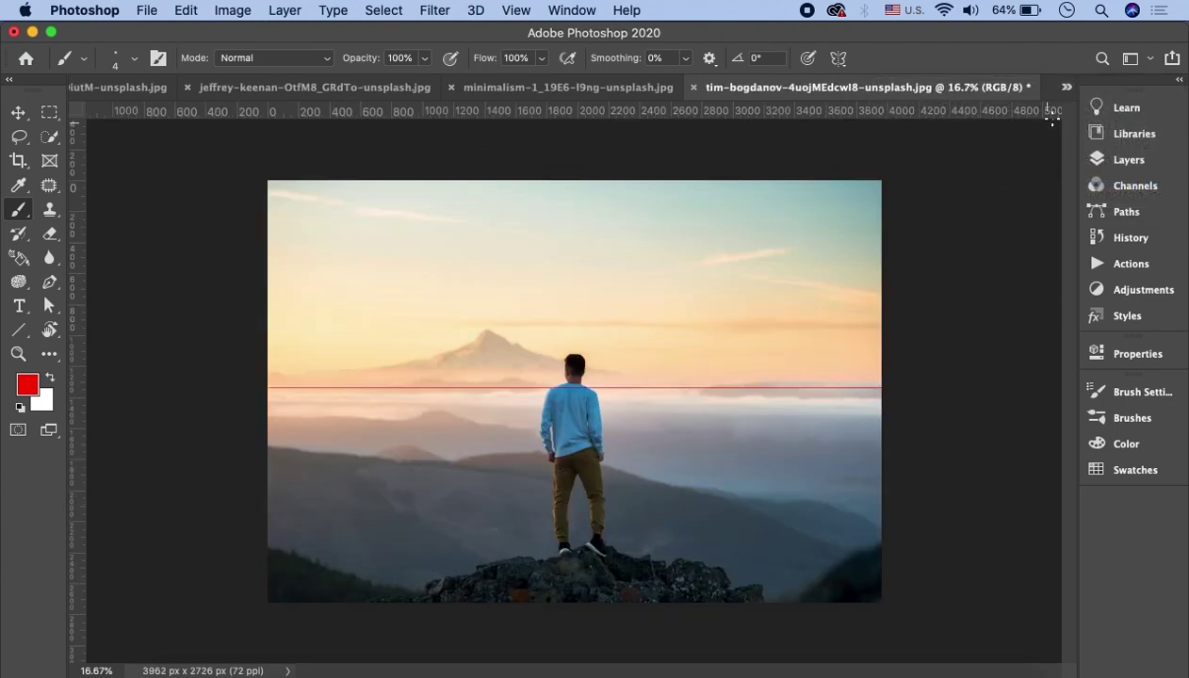
{"action": "left_click", "coordinate": [1066, 87]}
{"action": "left_click", "coordinate": [1003, 192]}
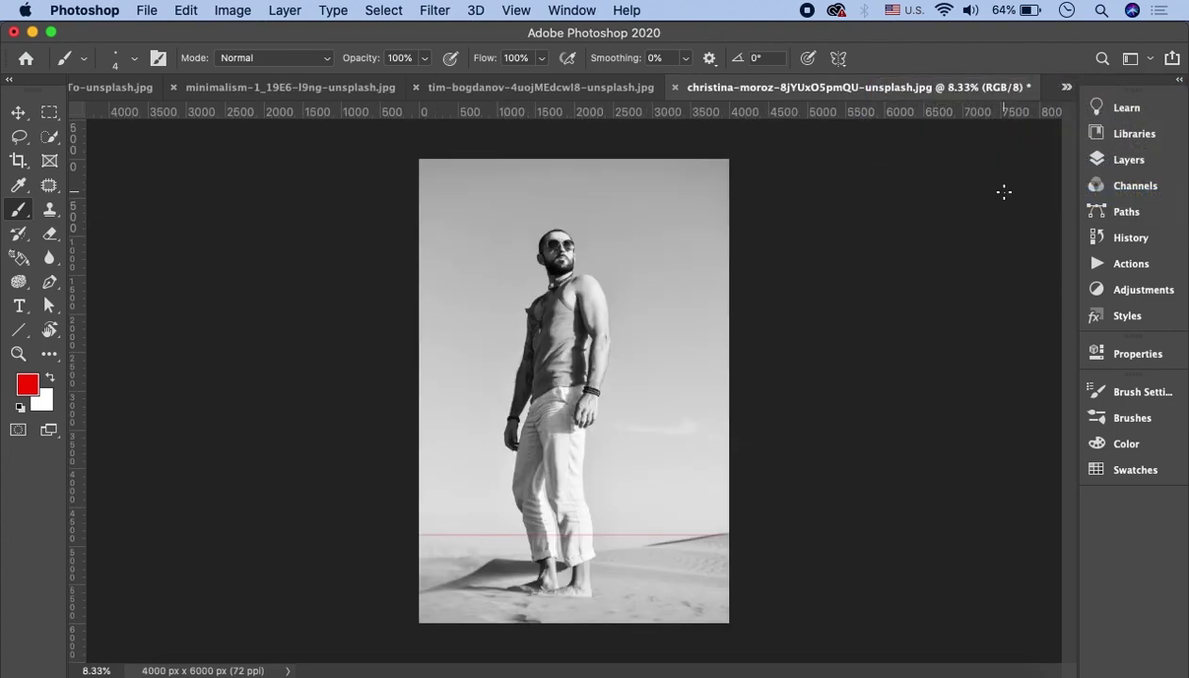
{"action": "left_click", "coordinate": [1066, 87]}
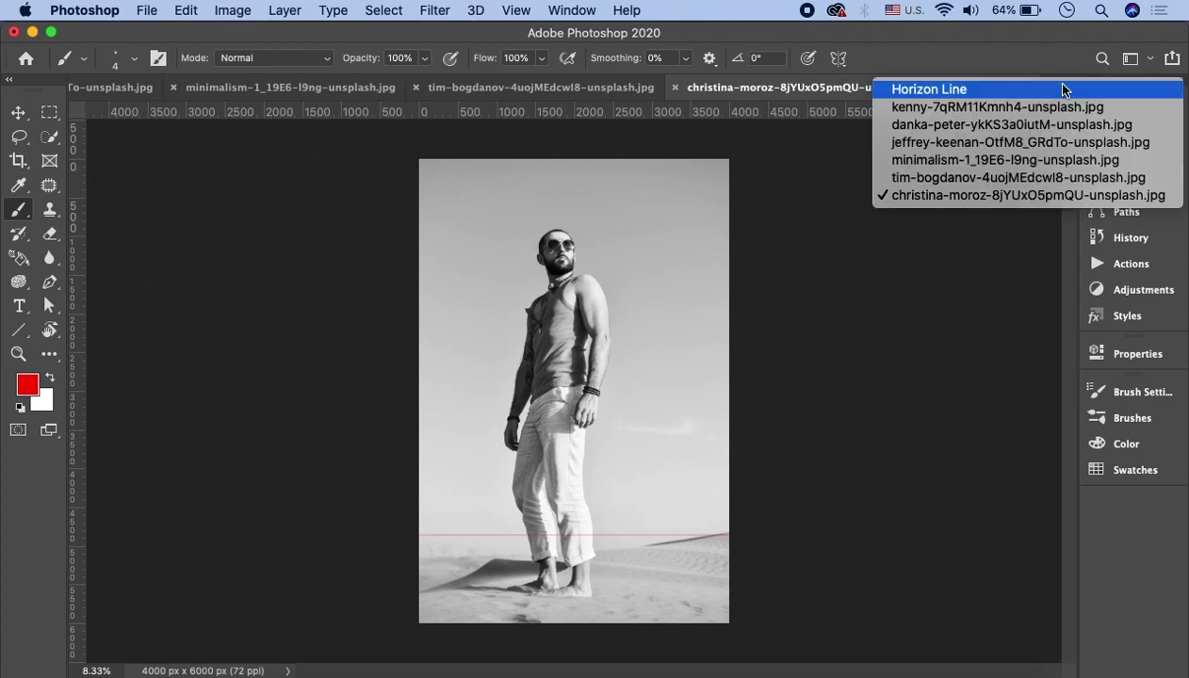
{"action": "left_click", "coordinate": [978, 184]}
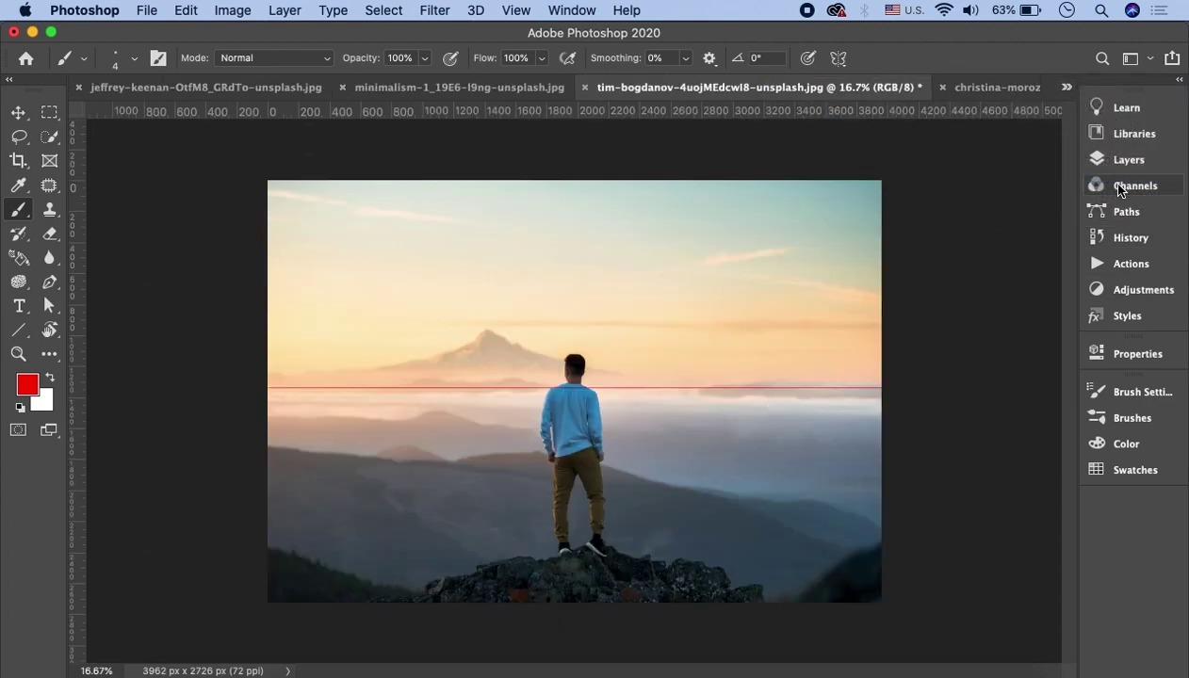
- Unlock the summit photo's Background into an editable Layer 0
{"action": "left_click", "coordinate": [1121, 160]}
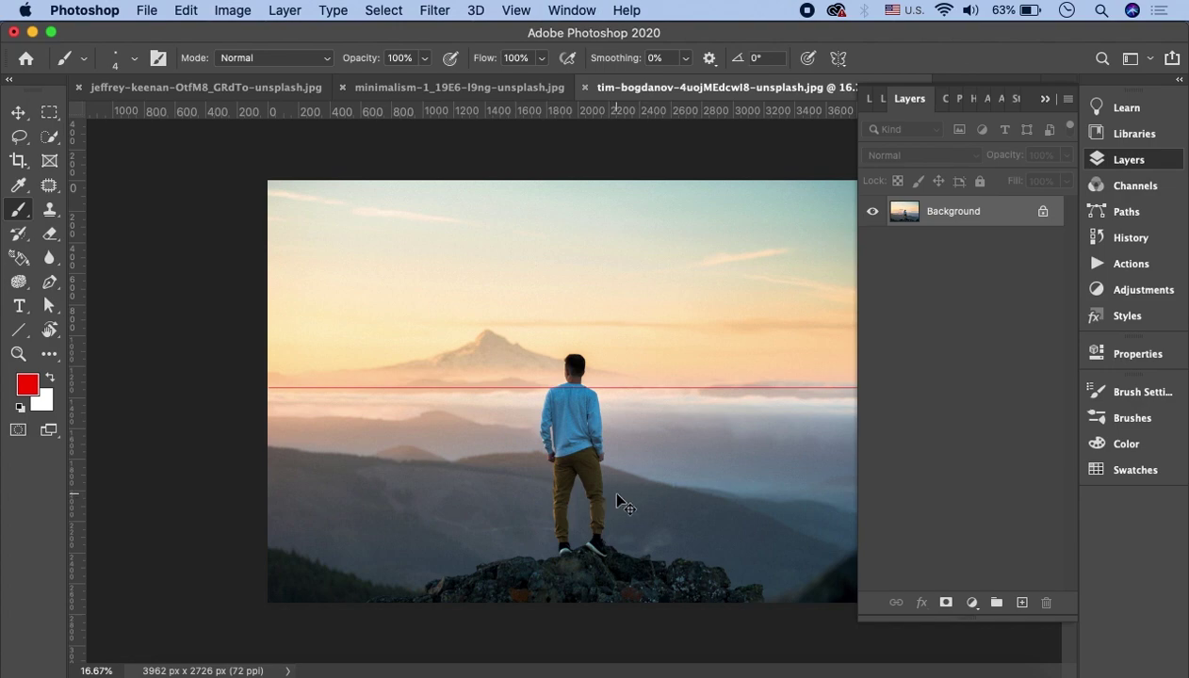
{"action": "left_click", "coordinate": [1043, 212]}
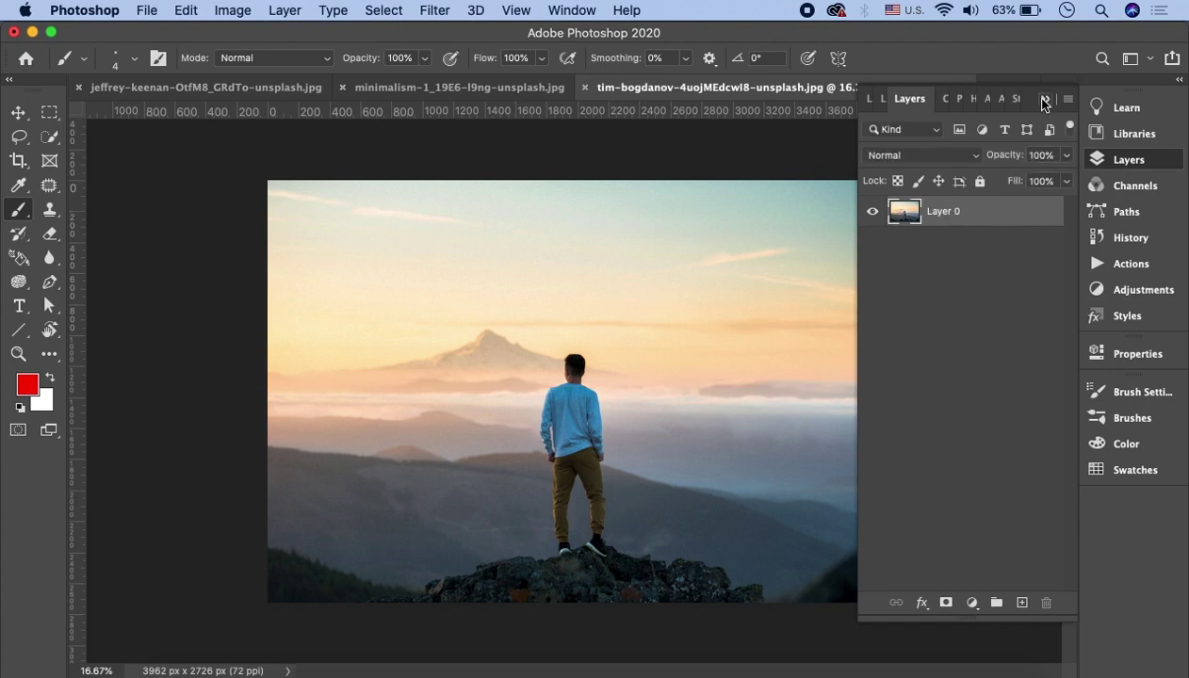
{"action": "scroll", "coordinate": [539, 489], "scroll_direction": "up", "scroll_amount": 3}
{"action": "scroll", "coordinate": [603, 481], "scroll_direction": "up", "scroll_amount": 3}
{"action": "scroll", "coordinate": [603, 481], "scroll_direction": "down", "scroll_amount": 3}
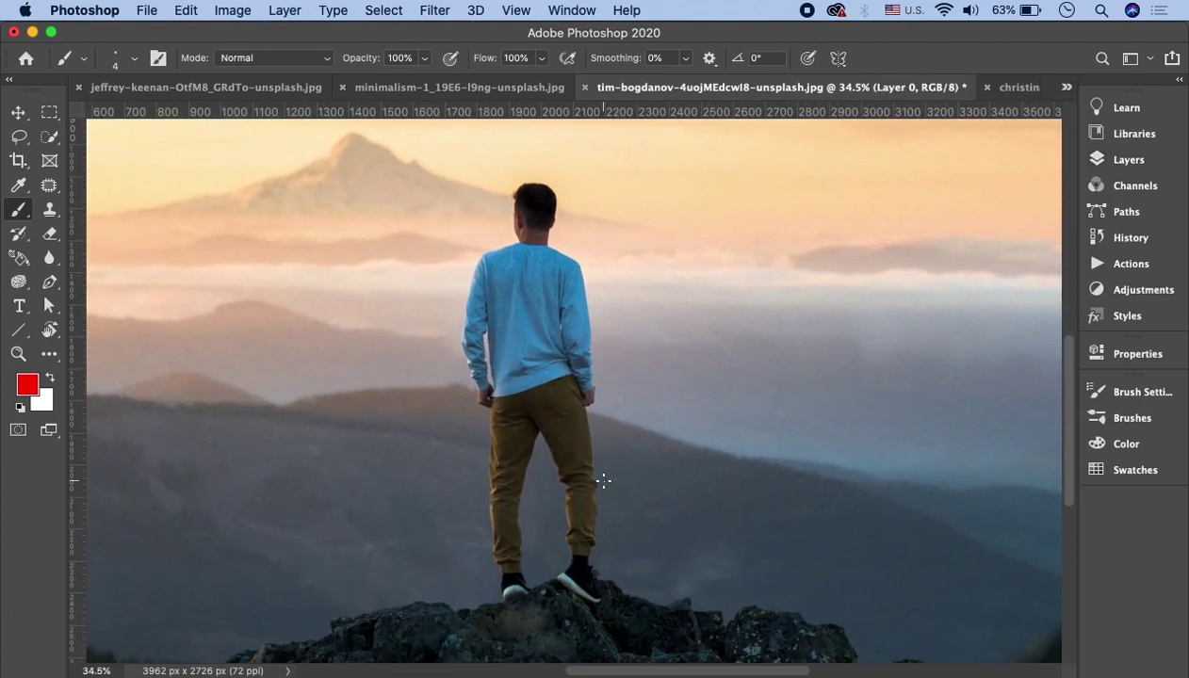
{"action": "scroll", "coordinate": [285, 364], "scroll_direction": "down", "scroll_amount": 5}
{"action": "scroll", "coordinate": [286, 365], "scroll_direction": "up", "scroll_amount": 6}
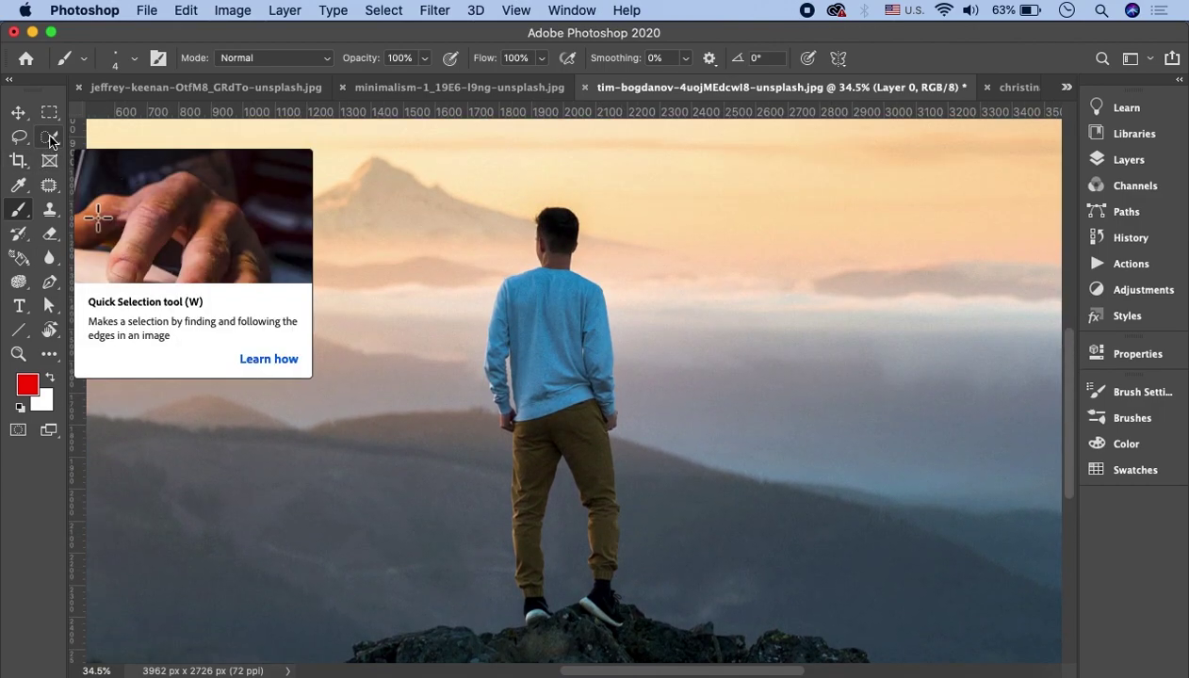
- Trace a loose freehand Lasso outline around the man standing on the rock
{"action": "left_click", "coordinate": [18, 137]}
{"action": "left_click", "coordinate": [90, 133]}
{"action": "mouse_move", "coordinate": [528, 257]}
{"action": "left_mouse_down"}
{"action": "mouse_move", "coordinate": [604, 274]}
{"action": "mouse_move", "coordinate": [625, 582]}
{"action": "mouse_move", "coordinate": [645, 607]}
{"action": "mouse_move", "coordinate": [624, 648]}
{"action": "mouse_move", "coordinate": [528, 639]}
{"action": "mouse_move", "coordinate": [498, 532]}
{"action": "mouse_move", "coordinate": [472, 371]}
{"action": "mouse_move", "coordinate": [510, 264]}
{"action": "mouse_move", "coordinate": [528, 257]}
{"action": "left_mouse_up"}
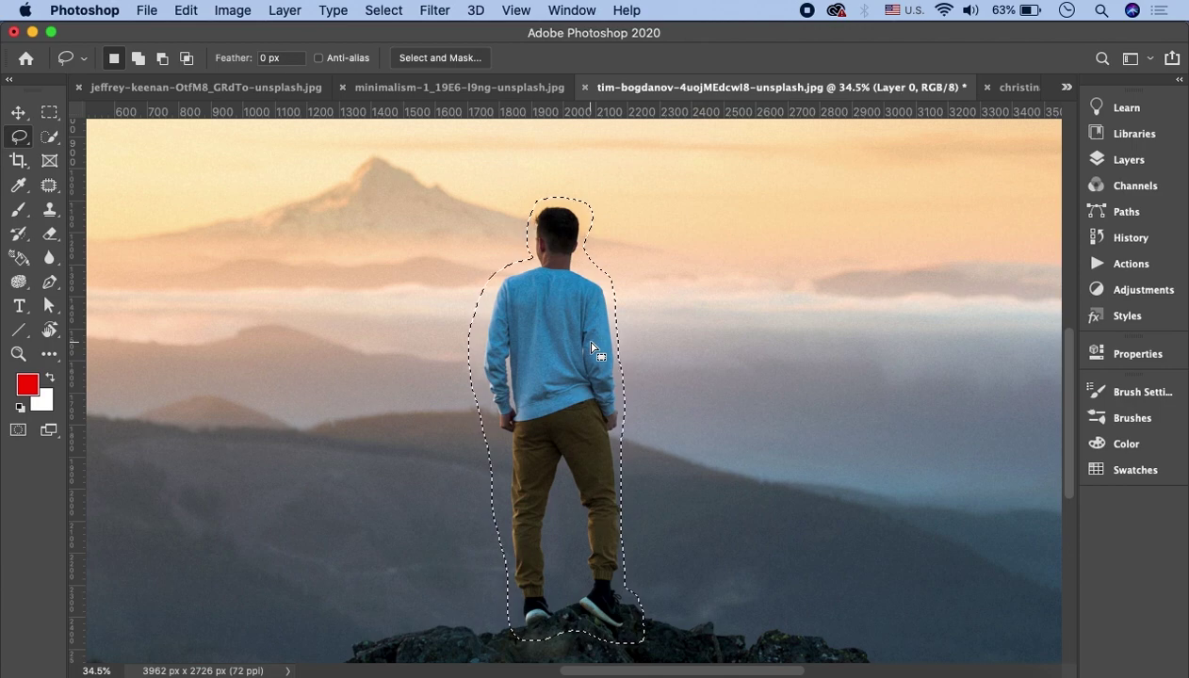
{"action": "left_click", "coordinate": [1121, 160]}
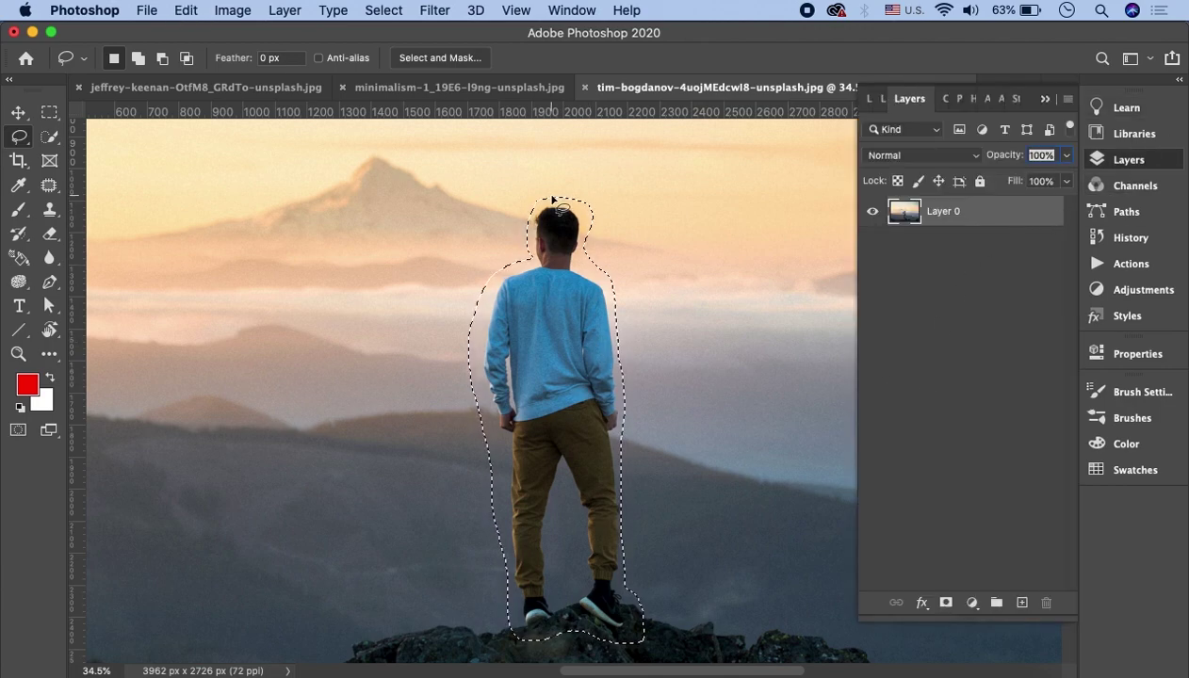
- On the forest path photo, undo the red perspective lines
{"action": "left_click", "coordinate": [1045, 99]}
{"action": "left_click", "coordinate": [1066, 87]}
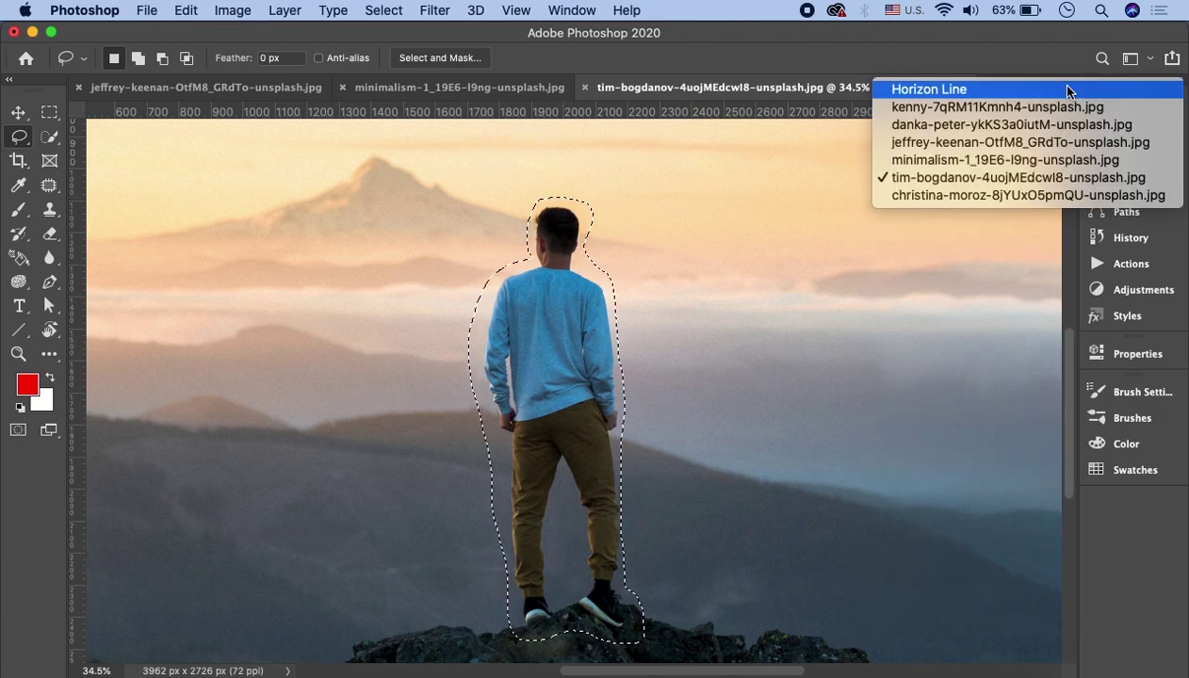
{"action": "left_click", "coordinate": [971, 105]}
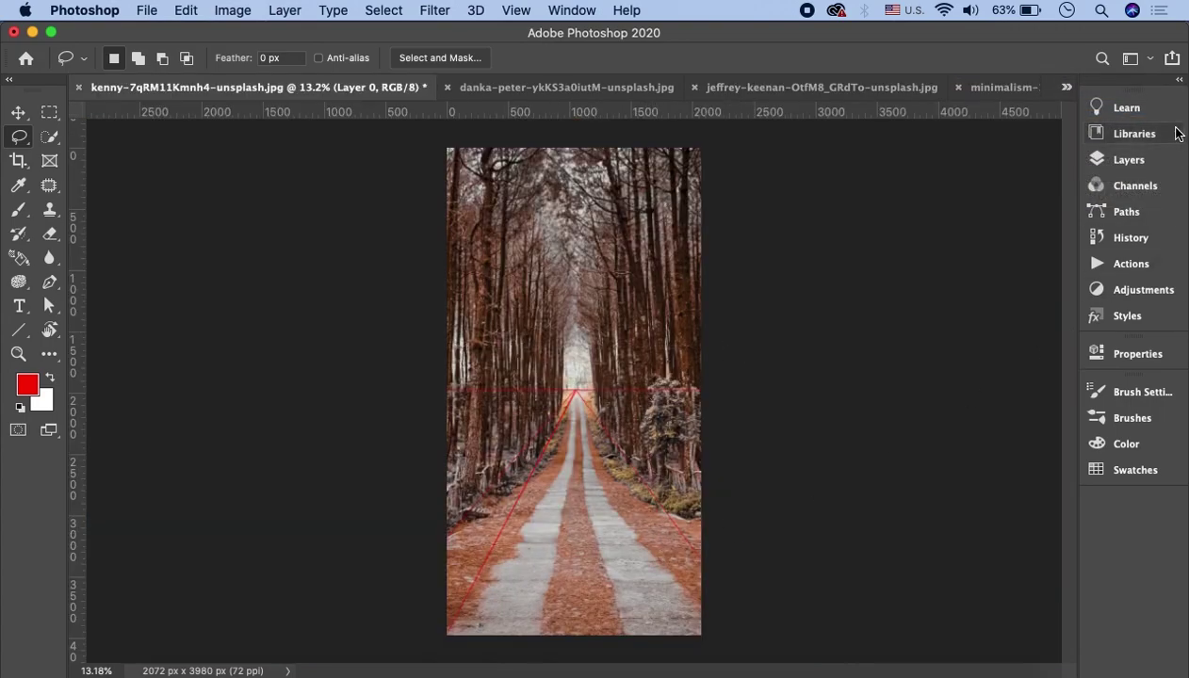
{"action": "left_click", "coordinate": [1147, 162]}
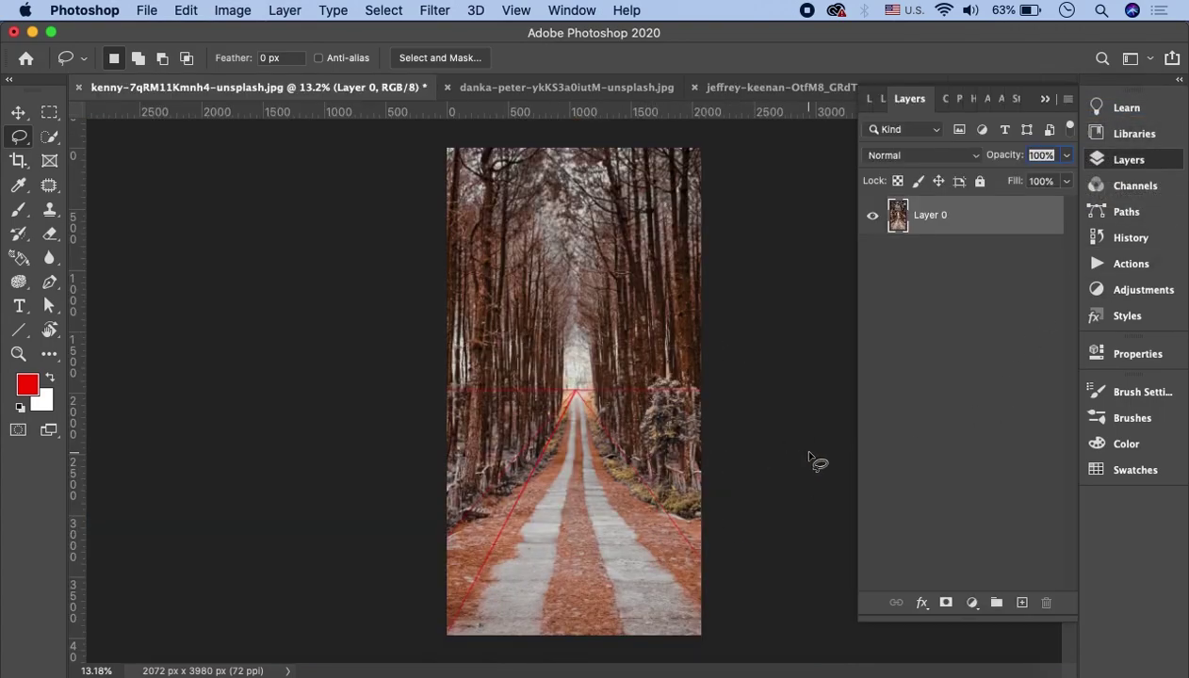
{"action": "key", "text": "ctrl+z"}
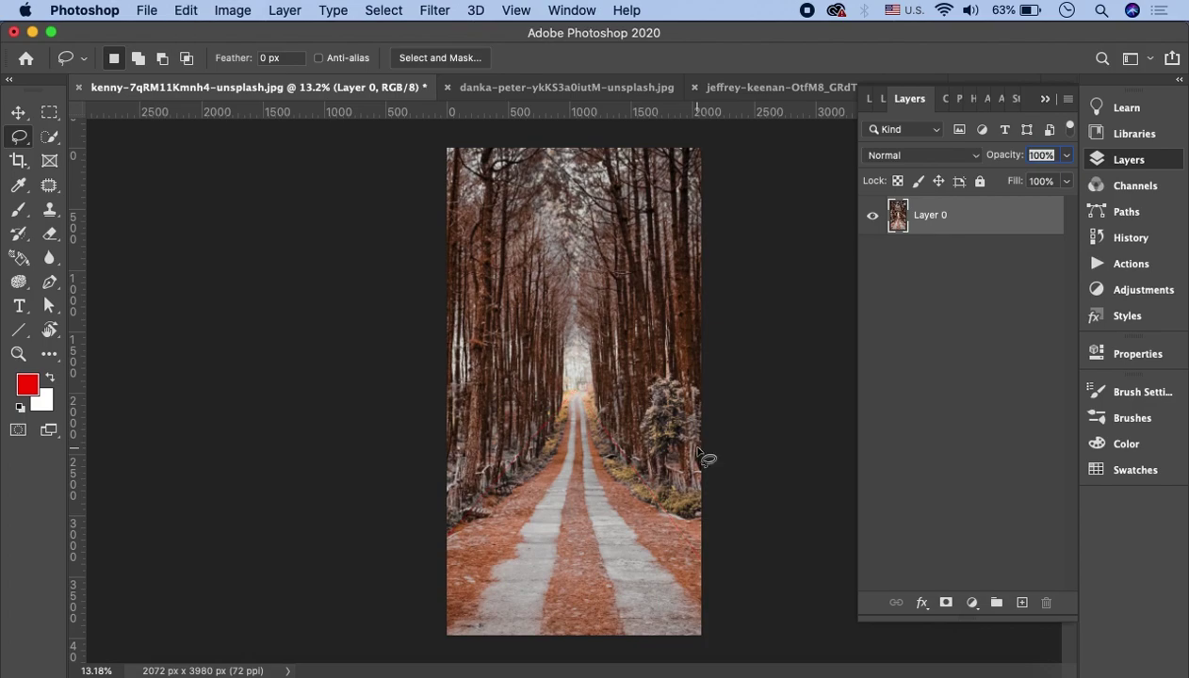
- Paste the cut-out man onto a new layer, try moving him down the path, then undo
{"action": "left_click", "coordinate": [1022, 608]}
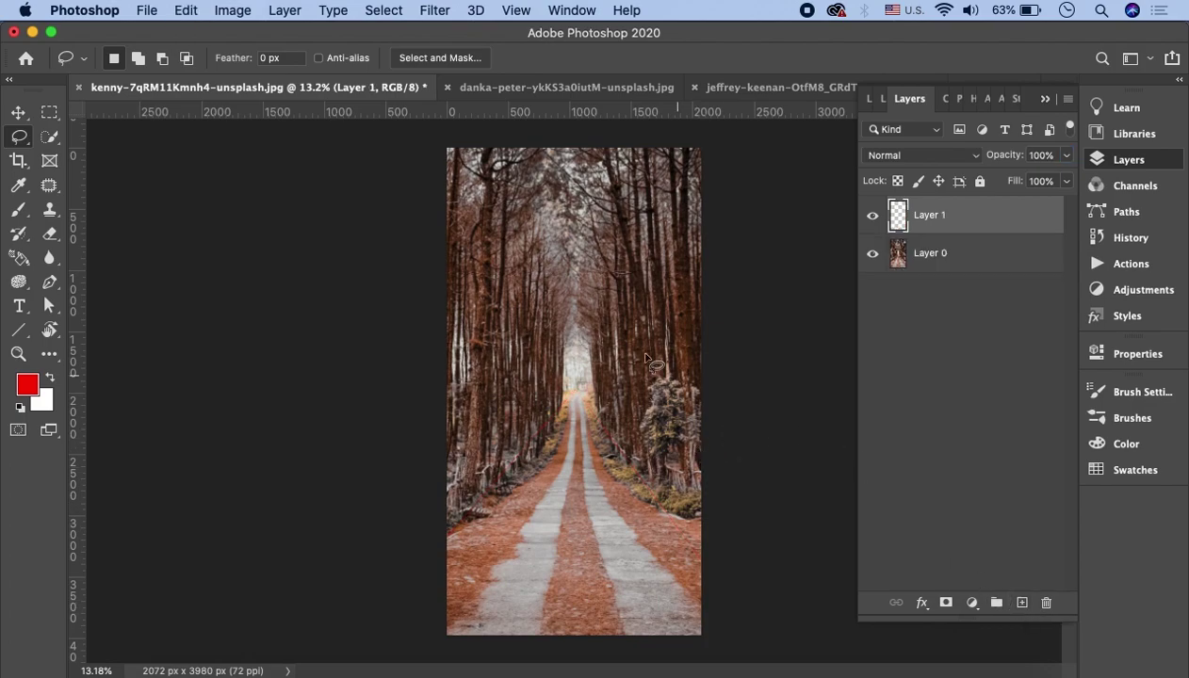
{"action": "key", "text": "ctrl+v"}
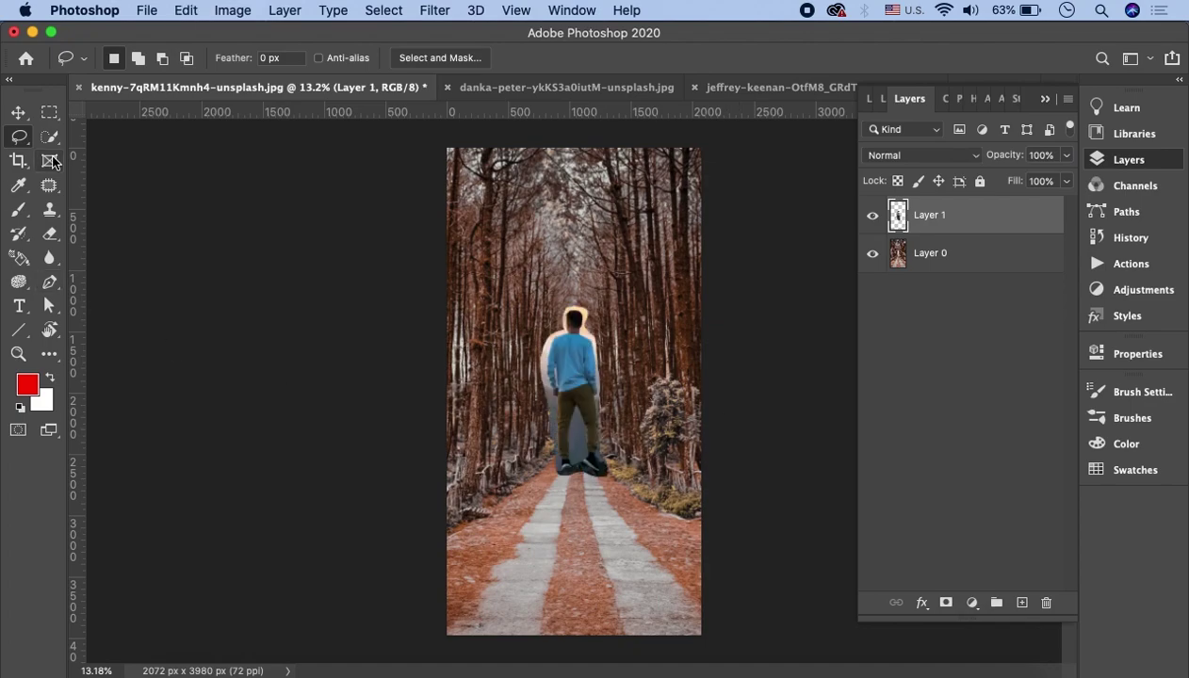
{"action": "left_click", "coordinate": [17, 112]}
{"action": "left_click_drag", "start_coordinate": [584, 355], "coordinate": [572, 483]}
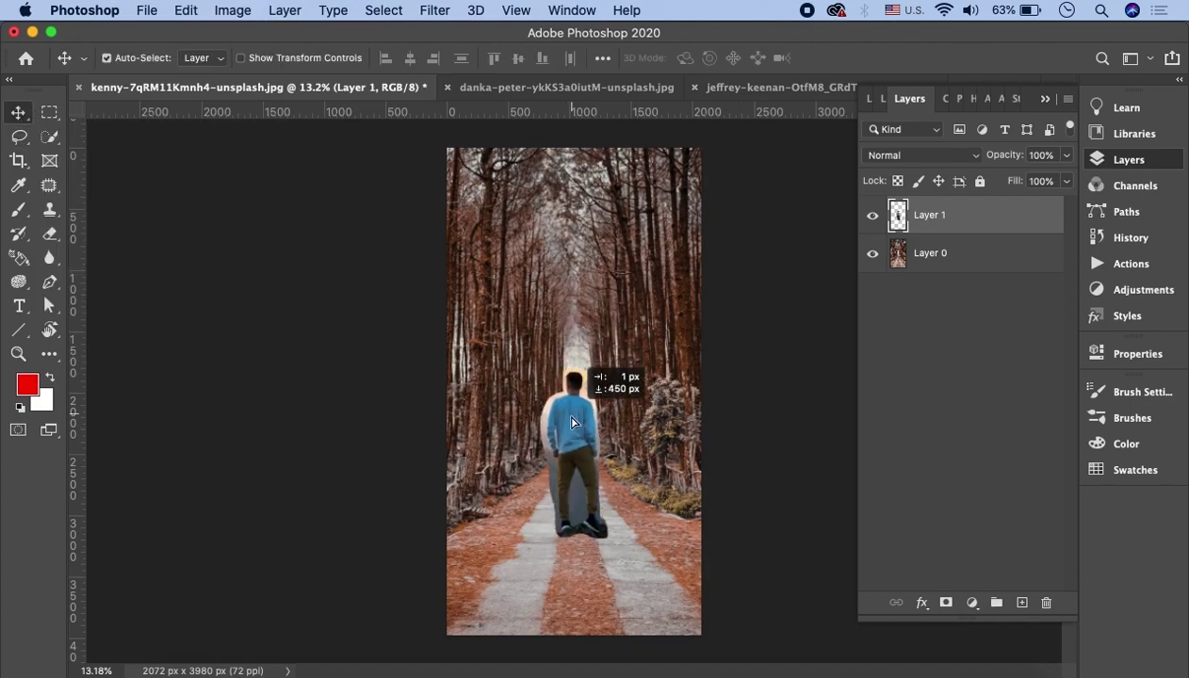
{"action": "key", "text": "ctrl+z"}
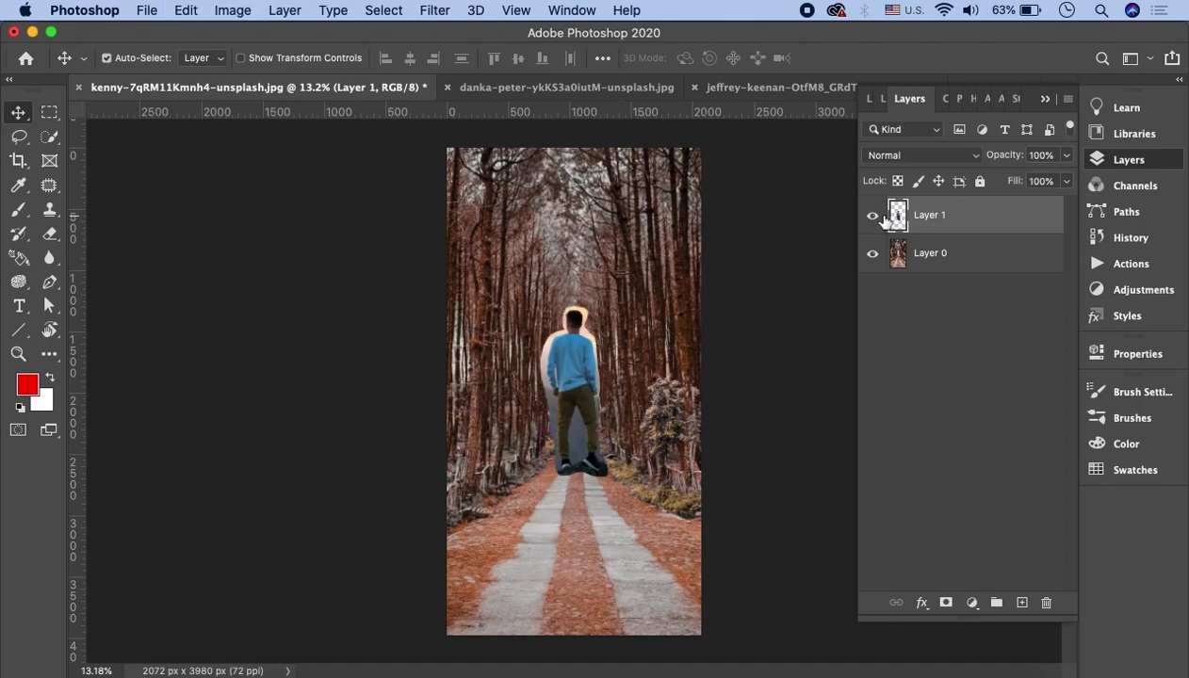
{"action": "left_click_drag", "start_coordinate": [569, 388], "coordinate": [627, 457]}
{"action": "key", "text": "ctrl+z"}
{"action": "key", "text": "ctrl+z"}
{"action": "left_click", "coordinate": [1047, 95]}
{"action": "left_click", "coordinate": [1063, 86]}
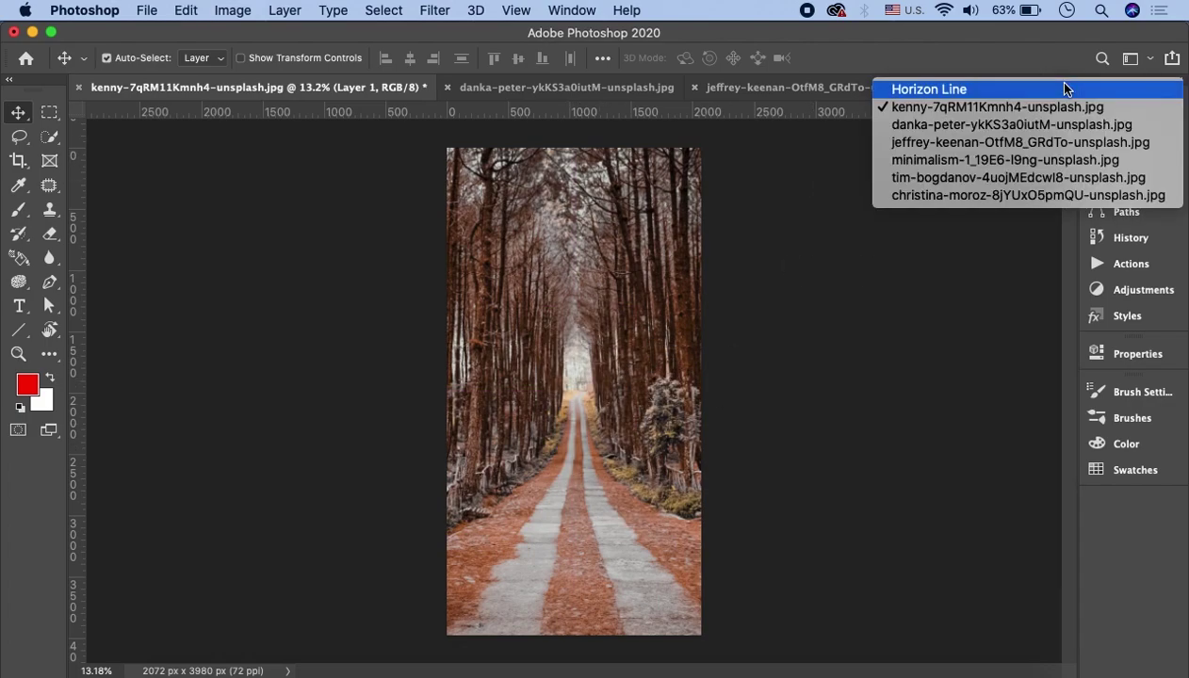
- Look again at the desert photo and the man-on-the-mountain photo
{"action": "left_click", "coordinate": [942, 195]}
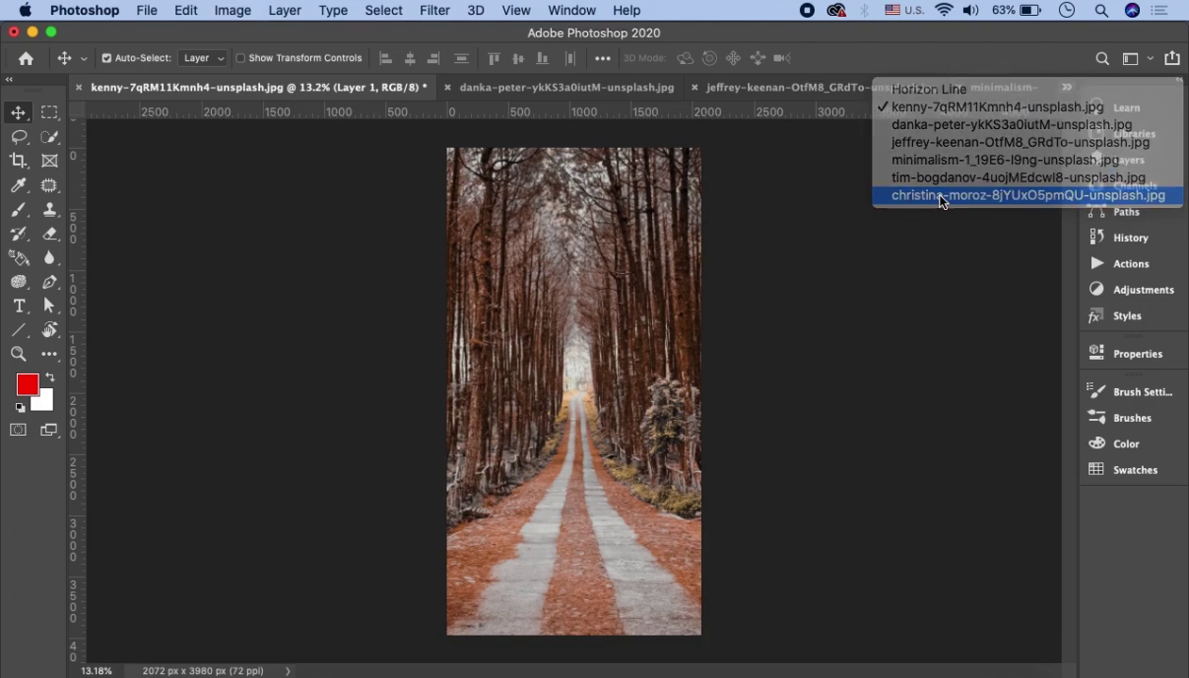
{"action": "left_click", "coordinate": [1067, 83]}
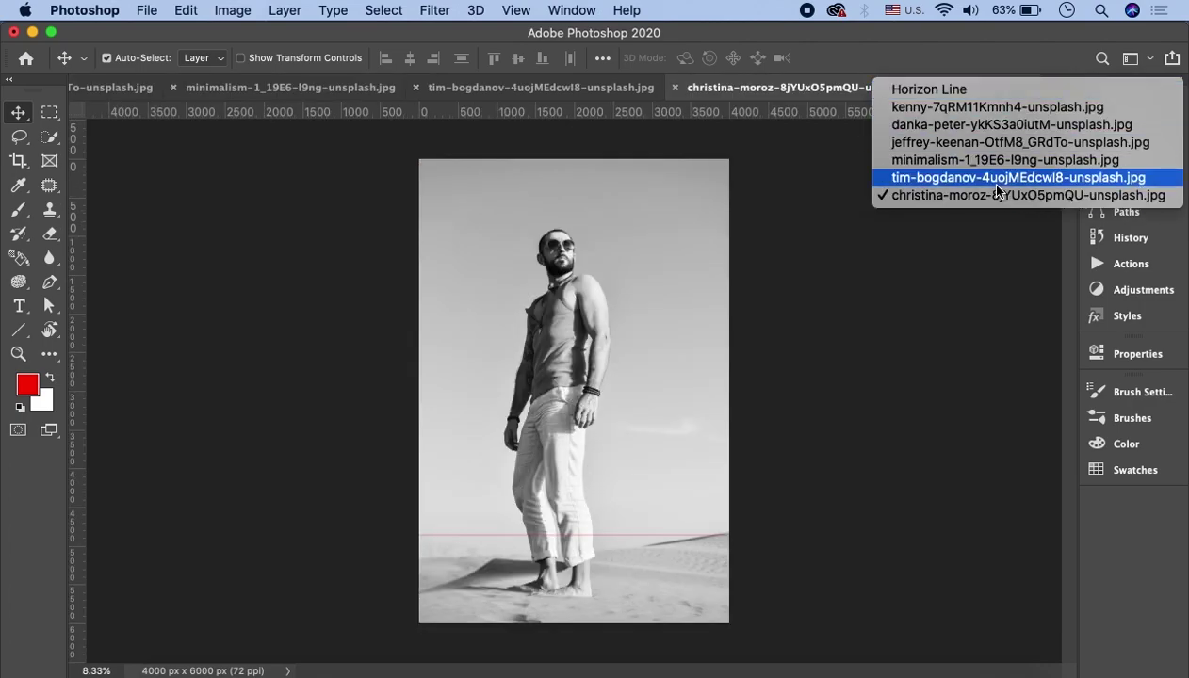
{"action": "left_click", "coordinate": [982, 177]}
{"action": "scroll", "coordinate": [642, 316], "scroll_direction": "down", "scroll_amount": 5}
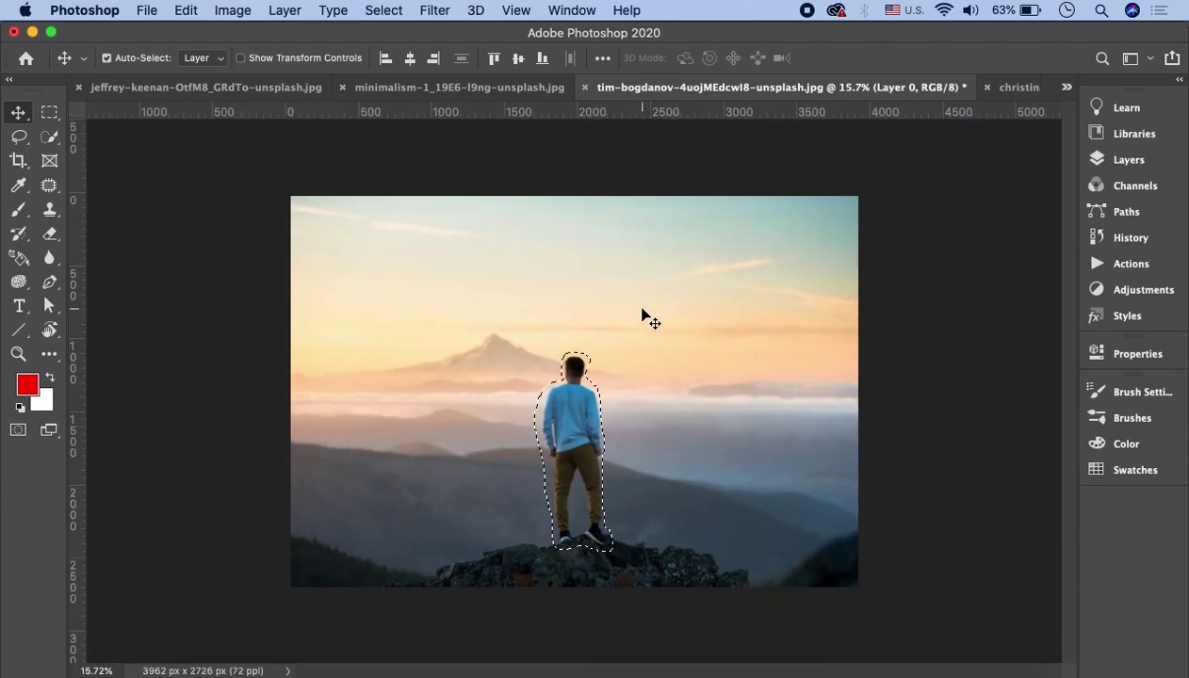
{"action": "scroll", "coordinate": [642, 316], "scroll_direction": "down", "scroll_amount": 1}
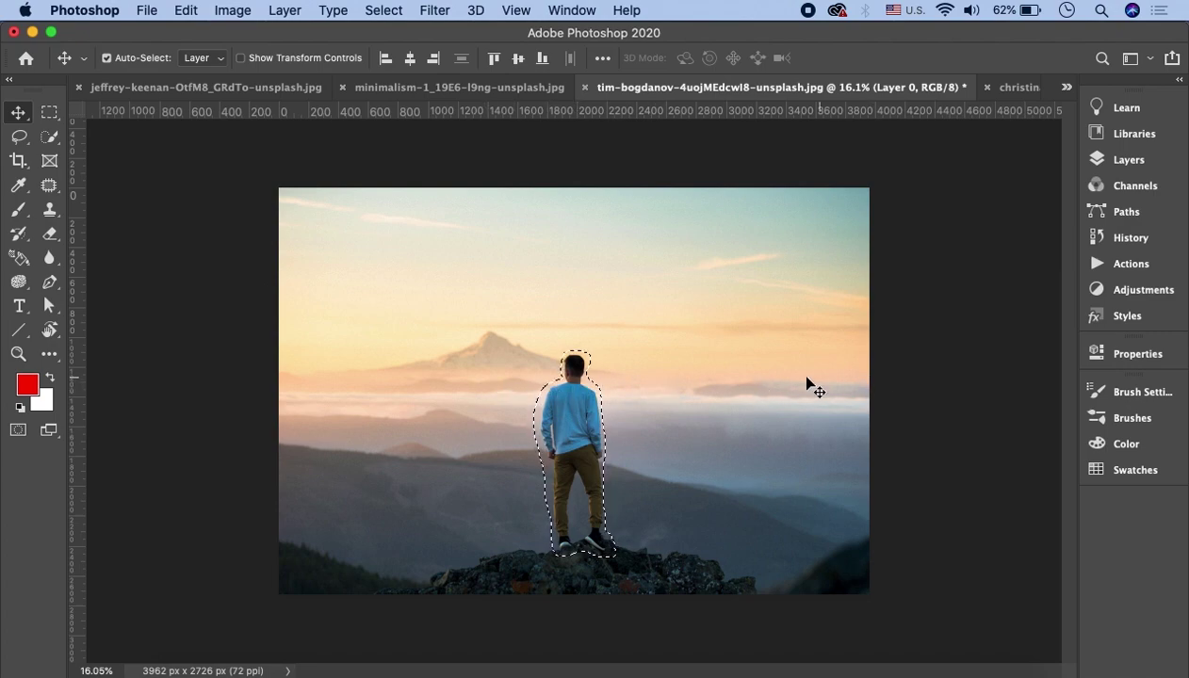
- Paste the cut-out man onto the kenny forest photo and move him down onto the path
{"action": "left_click", "coordinate": [1067, 88]}
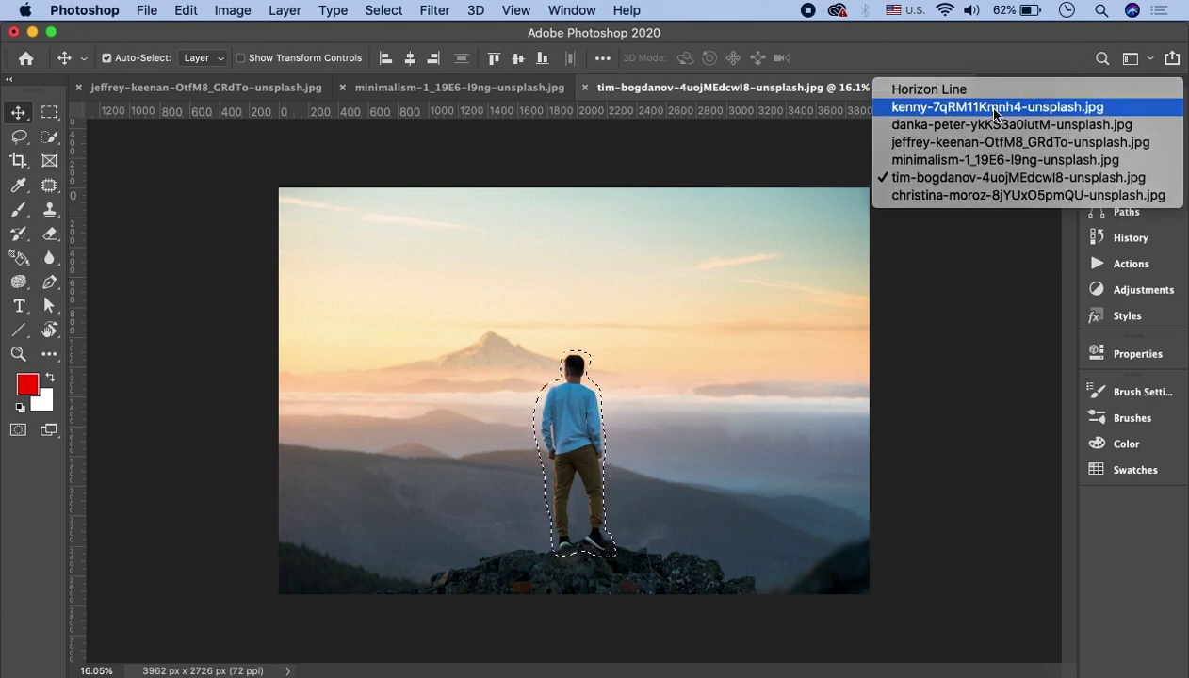
{"action": "left_click", "coordinate": [988, 107]}
{"action": "left_click", "coordinate": [1128, 159]}
{"action": "key", "text": "super+v"}
{"action": "left_click_drag", "start_coordinate": [589, 356], "coordinate": [584, 416]}
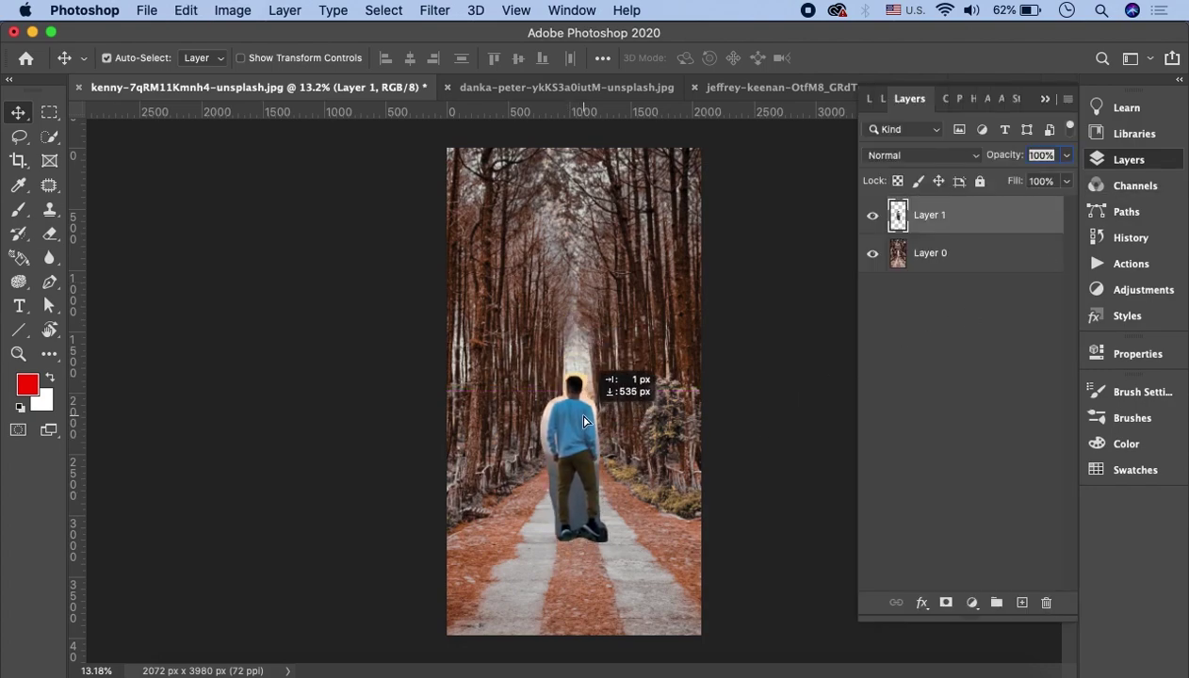
{"action": "left_click_drag", "start_coordinate": [584, 421], "coordinate": [585, 422]}
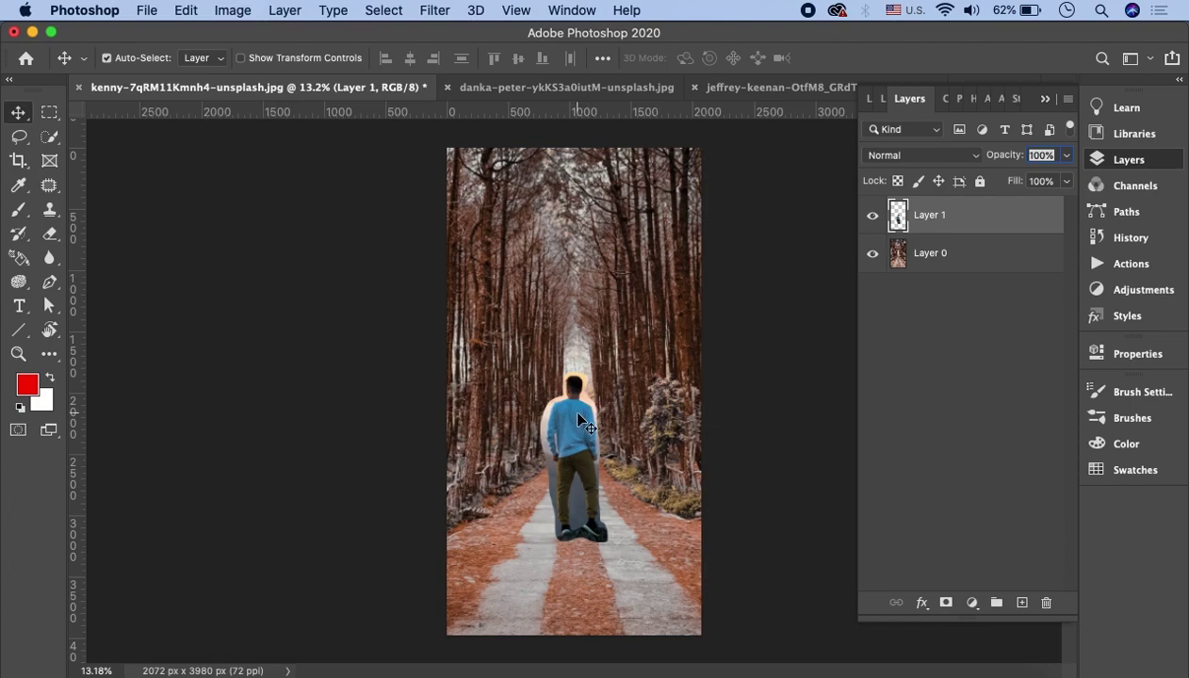
{"action": "key", "text": "super+t"}
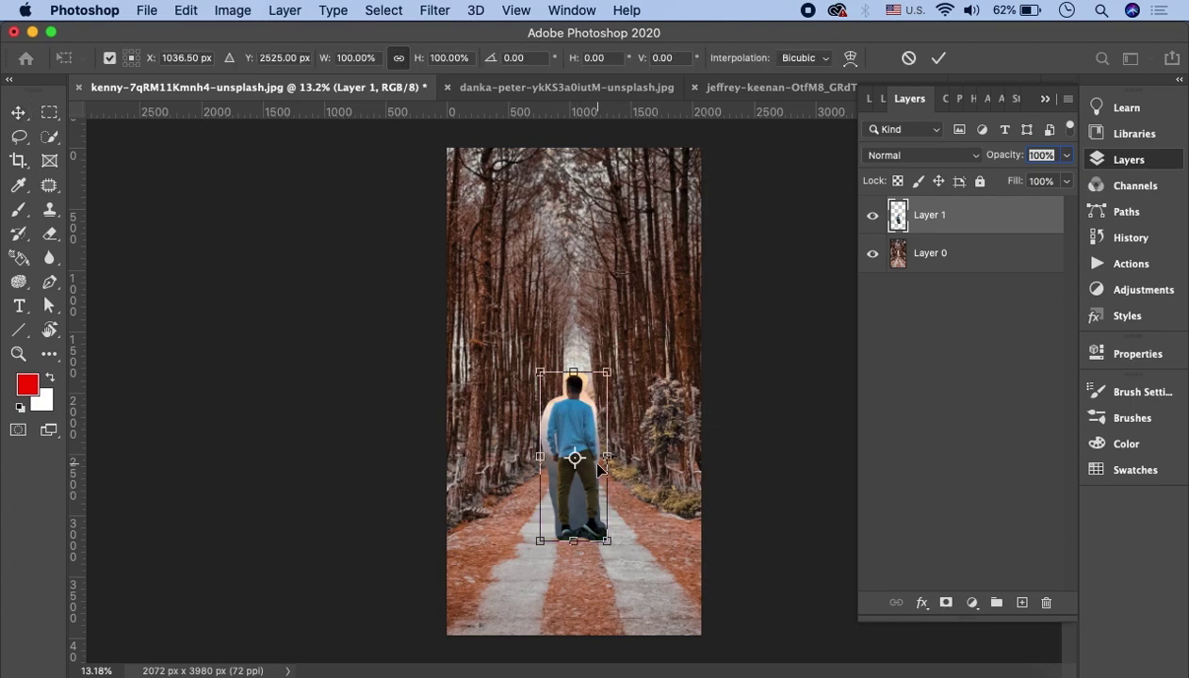
- Move the transform anchor toward his head, stretch the man down so his feet sit lower, and commit
{"action": "left_click_drag", "start_coordinate": [575, 460], "coordinate": [576, 394]}
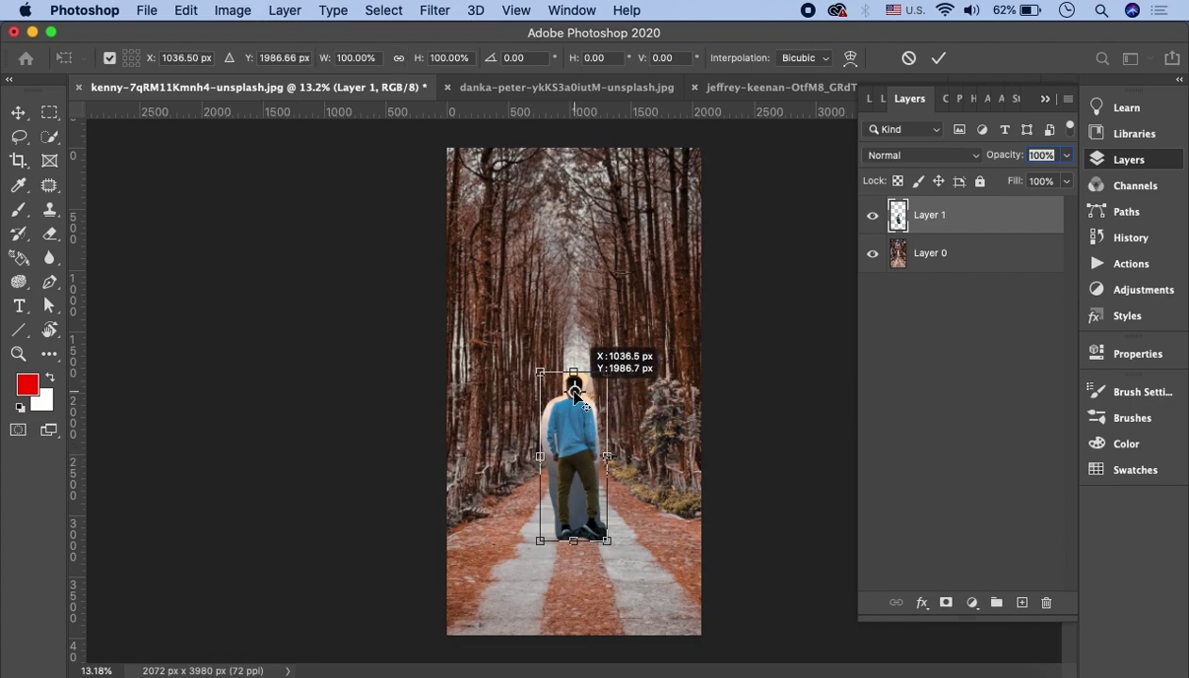
{"action": "left_click_drag", "start_coordinate": [576, 394], "coordinate": [576, 392]}
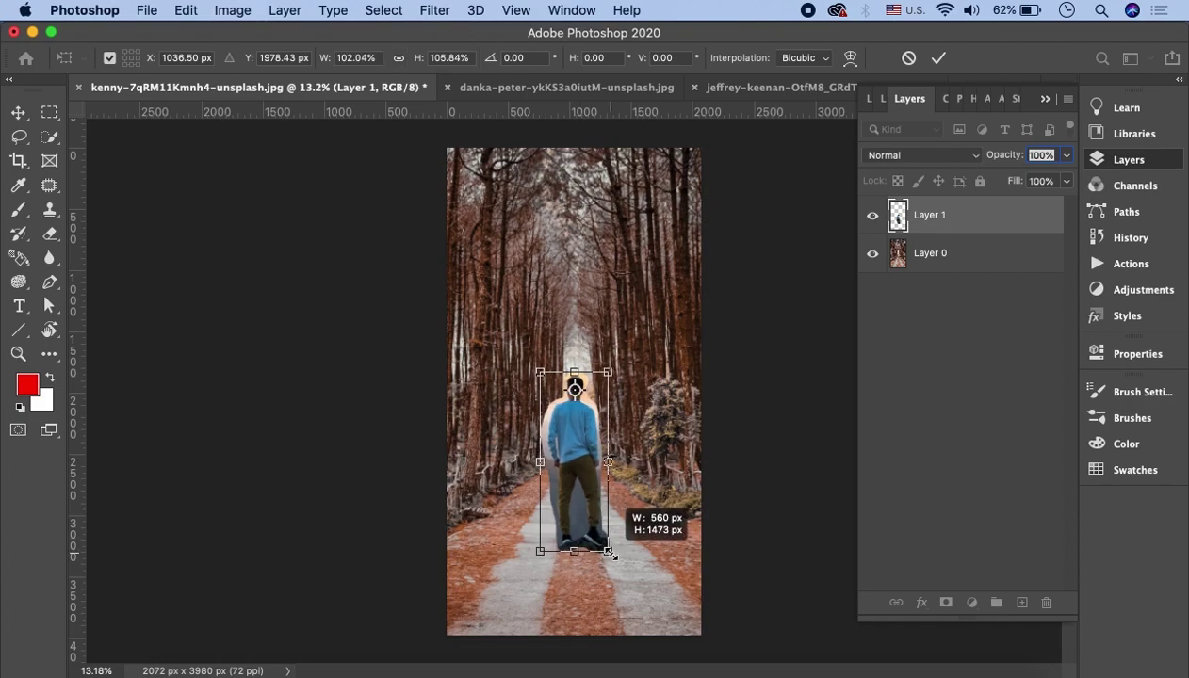
{"action": "left_click_drag", "start_coordinate": [614, 542], "coordinate": [607, 541]}
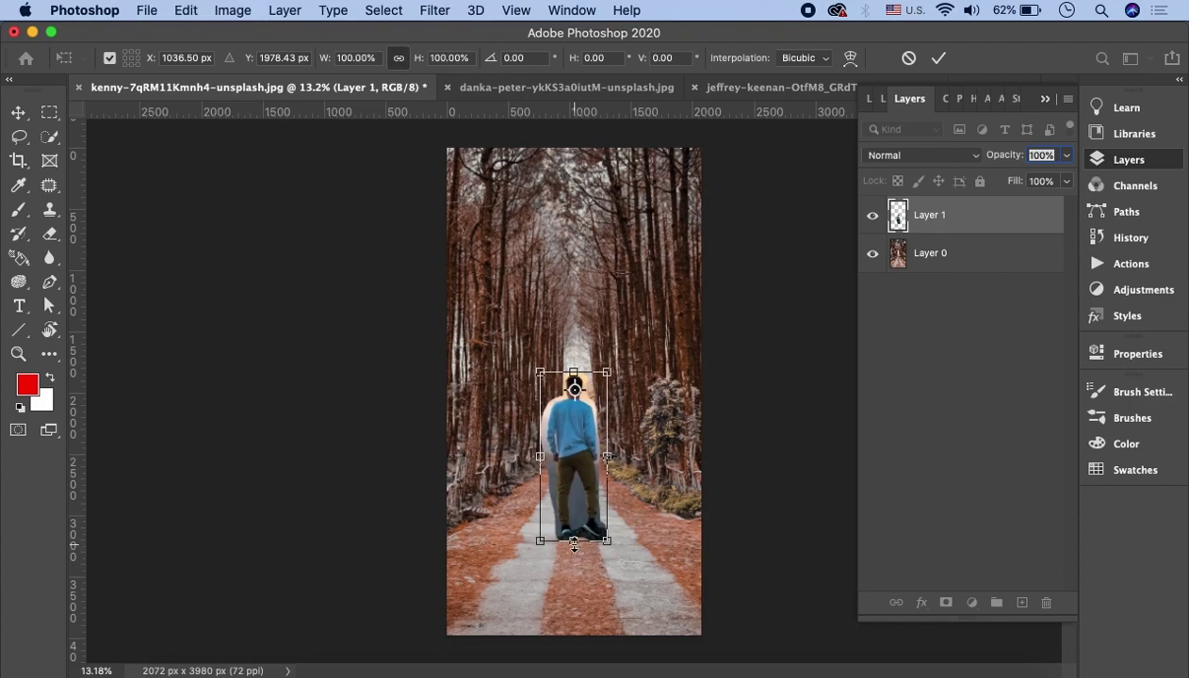
{"action": "mouse_move", "coordinate": [574, 542]}
{"action": "left_mouse_down"}
{"action": "mouse_move", "coordinate": [573, 588]}
{"action": "mouse_move", "coordinate": [574, 459]}
{"action": "left_mouse_up"}
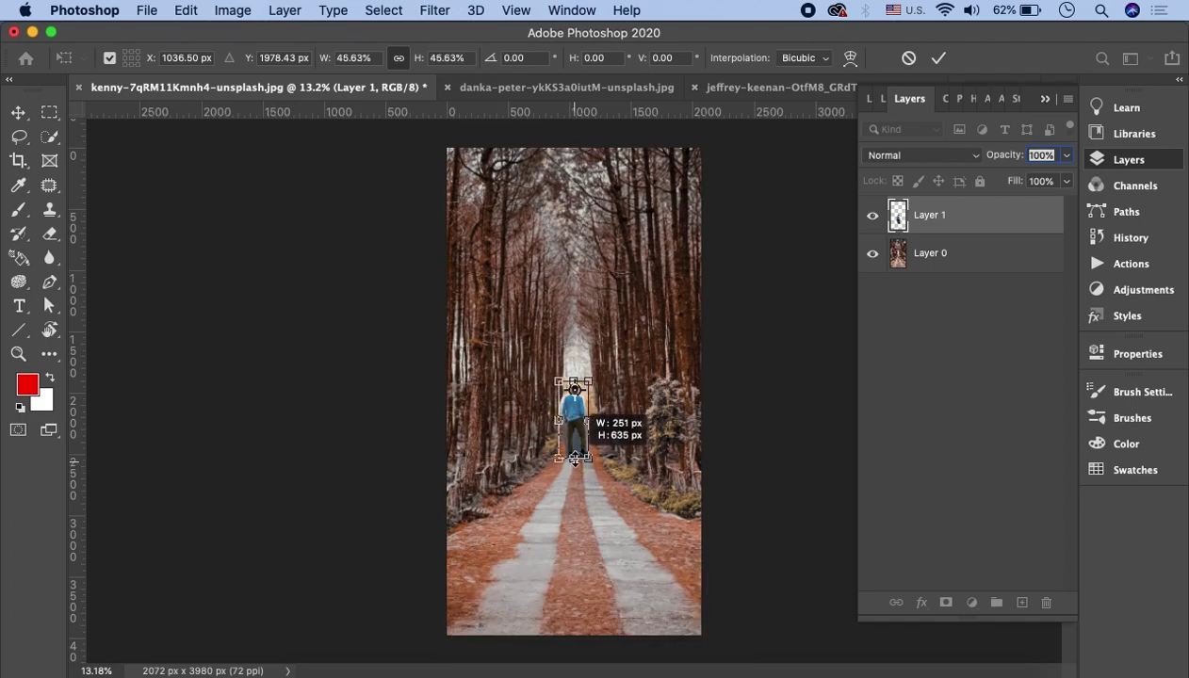
{"action": "mouse_move", "coordinate": [574, 458]}
{"action": "left_mouse_down"}
{"action": "mouse_move", "coordinate": [549, 598]}
{"action": "mouse_move", "coordinate": [556, 617]}
{"action": "mouse_move", "coordinate": [564, 569]}
{"action": "left_mouse_up"}
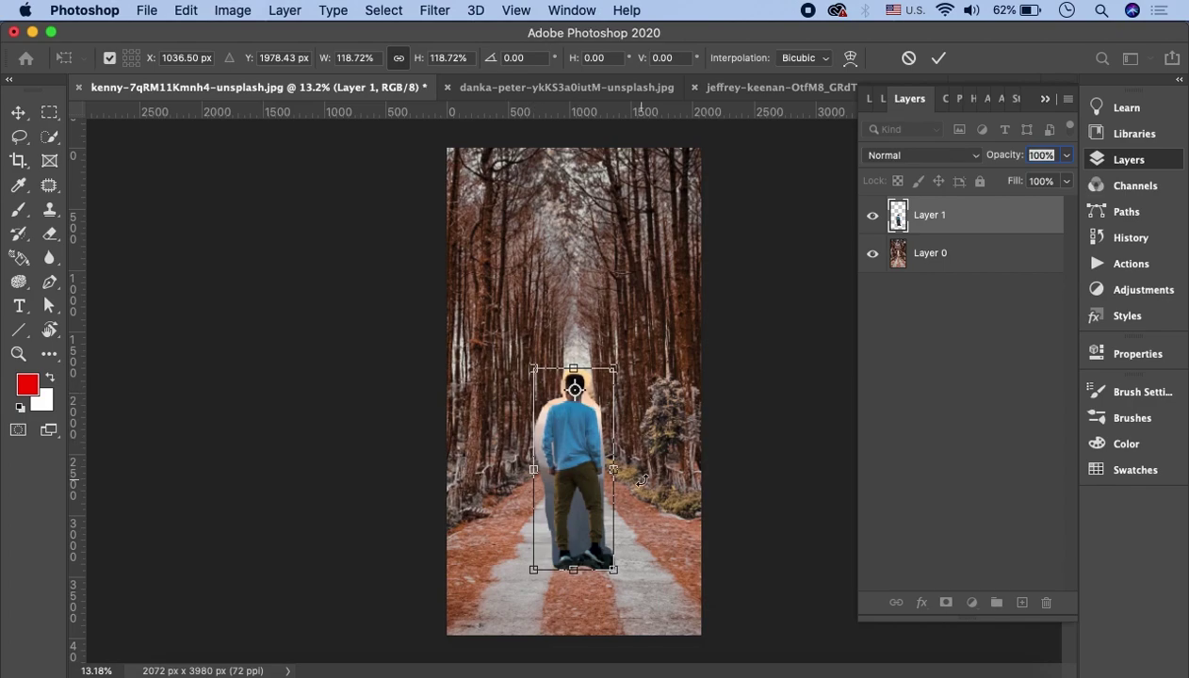
{"action": "left_click", "coordinate": [939, 58]}
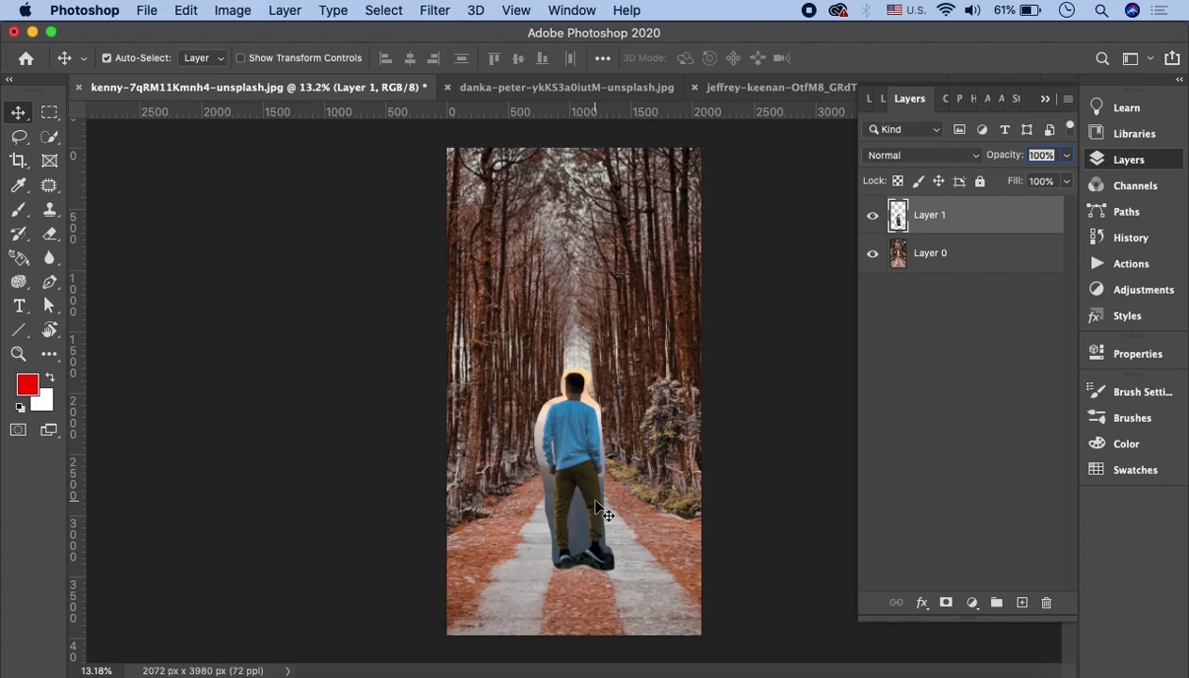
- Switch to the minimalism photo of the man in black and show its layers
{"action": "left_click", "coordinate": [1044, 98]}
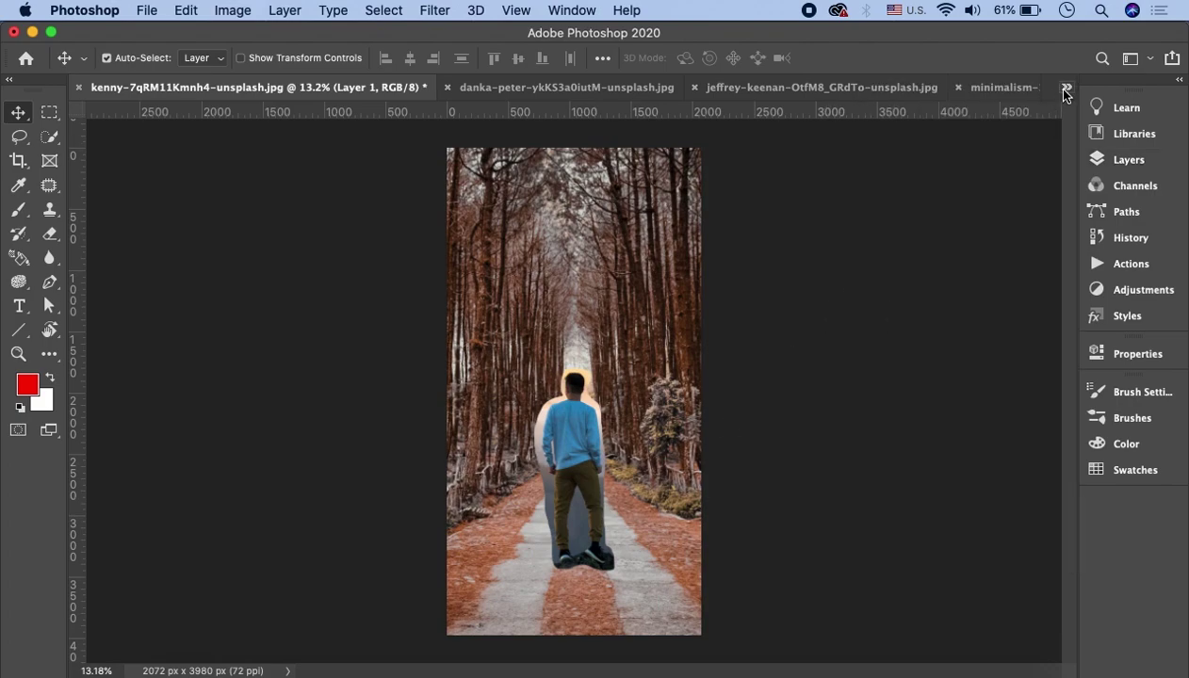
{"action": "left_click", "coordinate": [1065, 88]}
{"action": "left_click", "coordinate": [997, 163]}
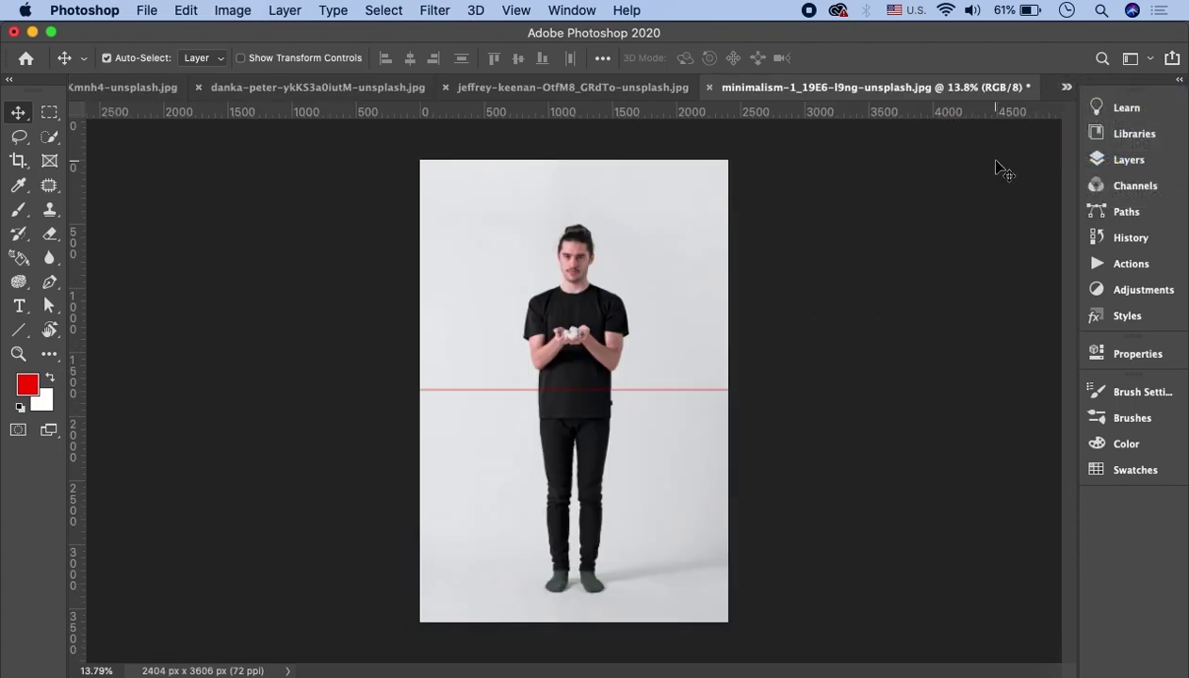
{"action": "left_click", "coordinate": [1123, 160]}
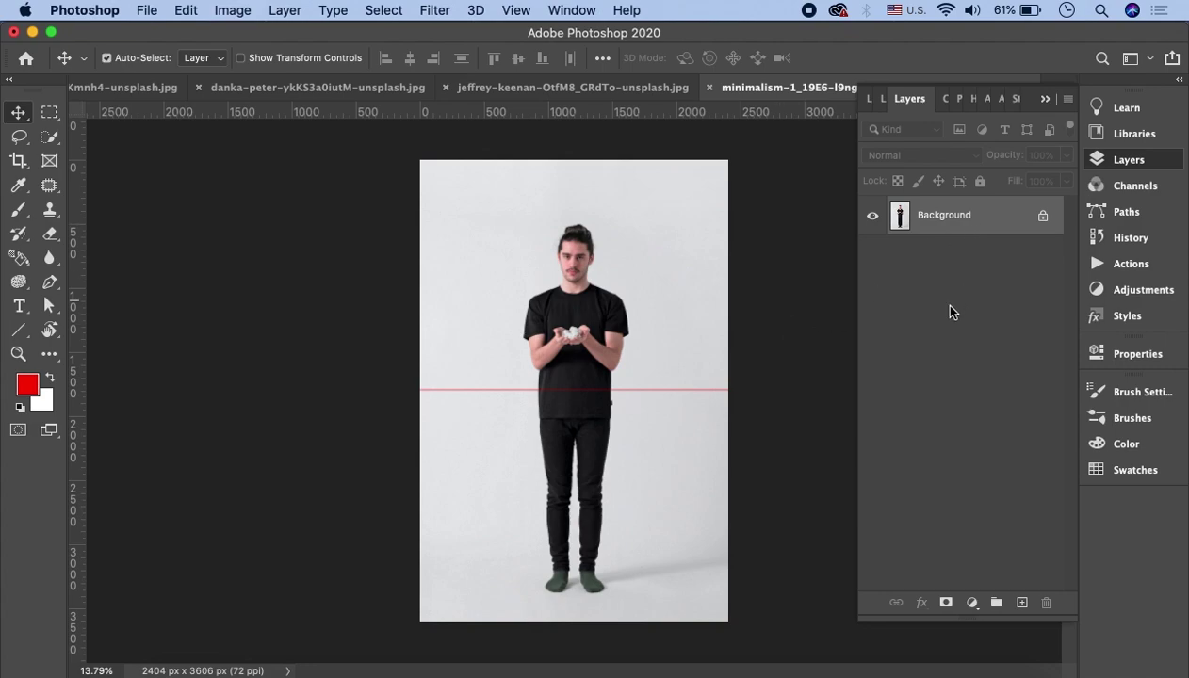
- Reopen the original minimalism photo from the desktop and lasso the standing man in black
{"action": "key", "text": "super+Tab"}
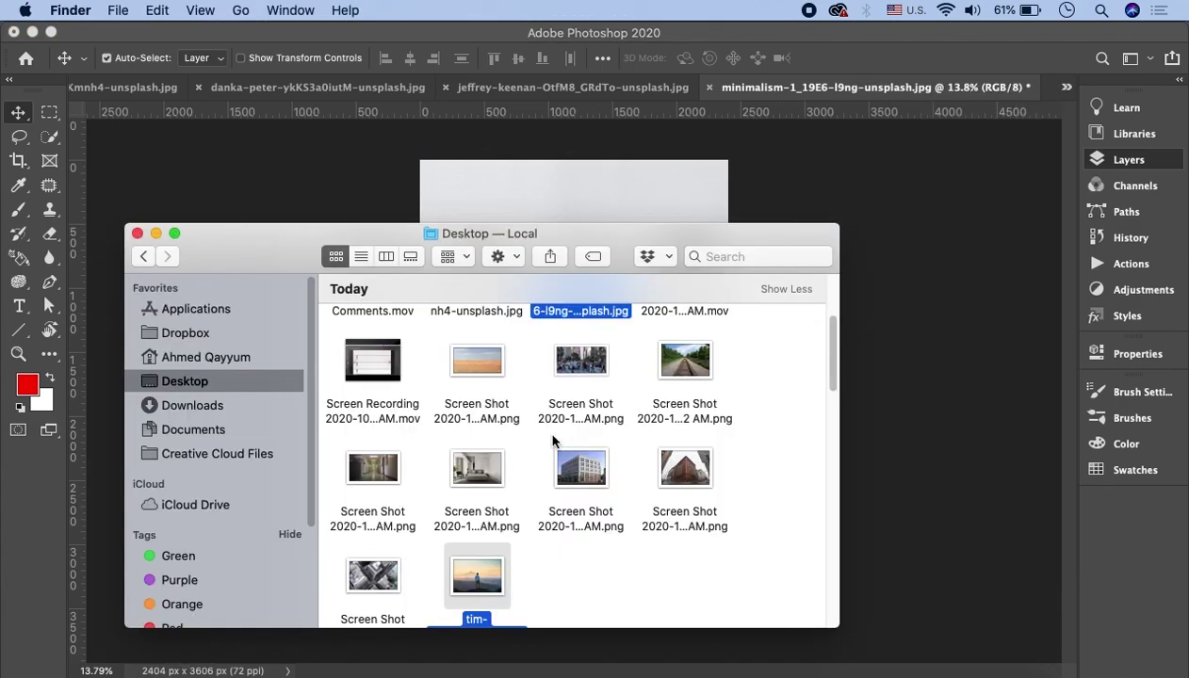
{"action": "key", "text": "super+Tab"}
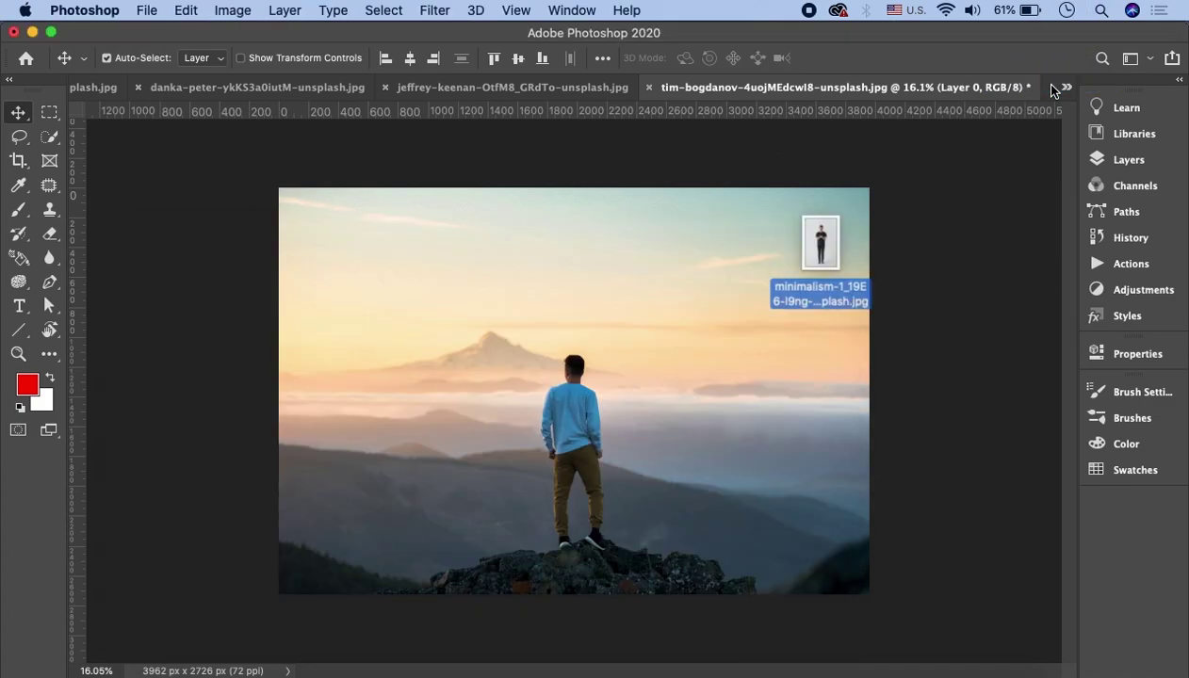
{"action": "left_click_drag", "start_coordinate": [1081, 136], "coordinate": [1122, 163]}
{"action": "key", "text": "l"}
{"action": "left_click_drag", "start_coordinate": [539, 247], "coordinate": [646, 332]}
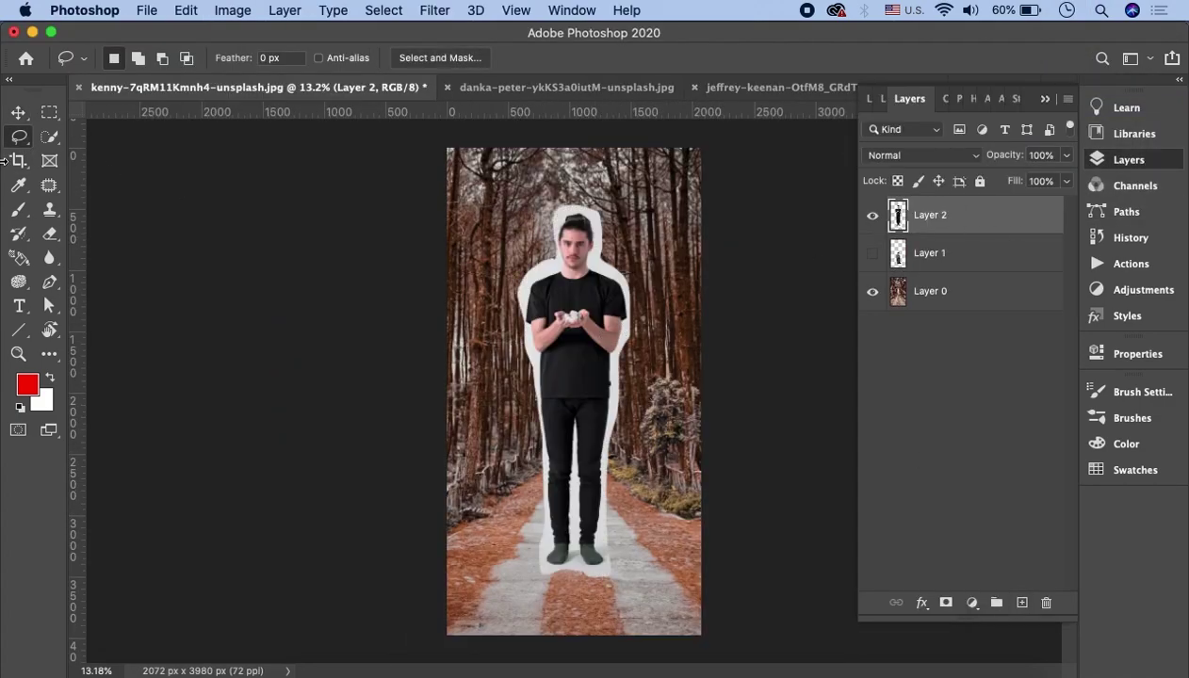
- Bring the copied man into the forest path photo and move him down onto the path
{"action": "key", "text": "v"}
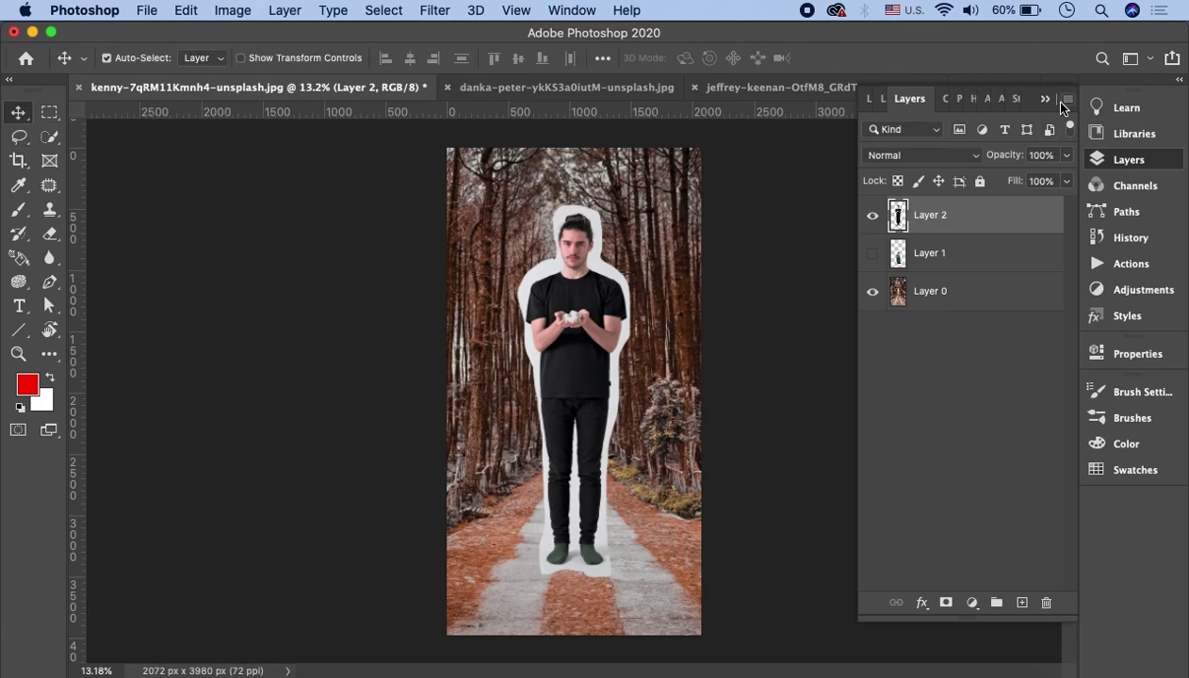
{"action": "left_click", "coordinate": [1045, 98]}
{"action": "left_click", "coordinate": [1049, 86]}
{"action": "left_click", "coordinate": [578, 371]}
{"action": "left_click_drag", "start_coordinate": [578, 372], "coordinate": [578, 396]}
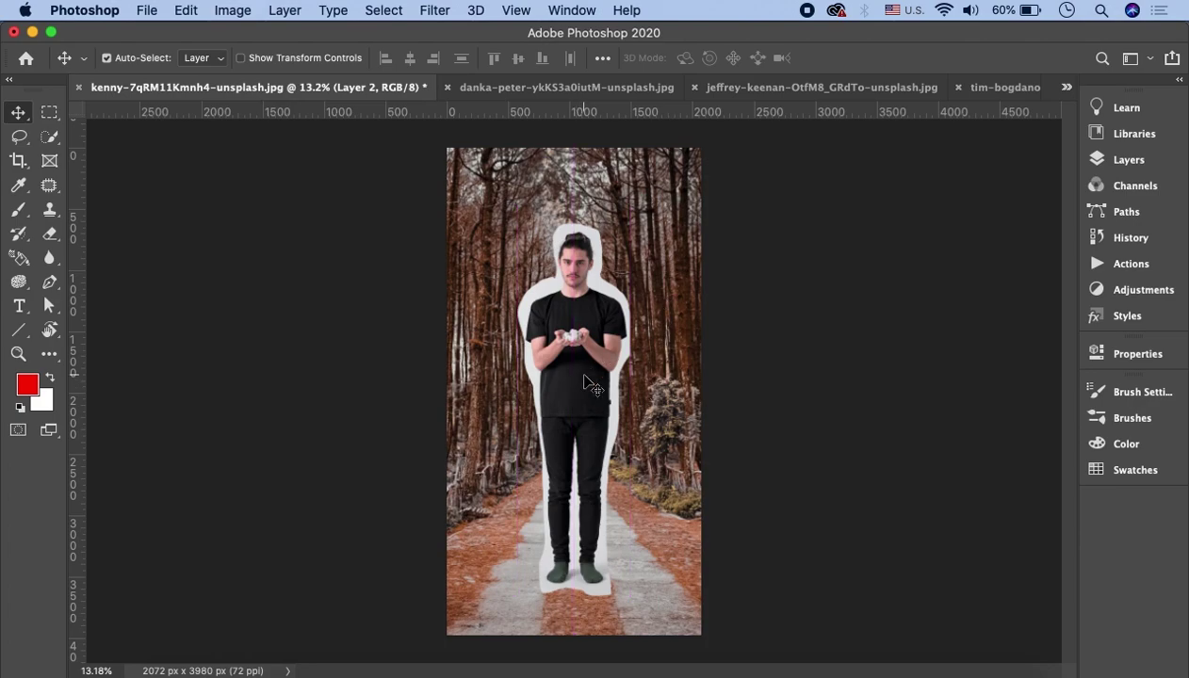
- Shrink the man in black and place him higher on the path to suit its distance
{"action": "key", "text": "ctrl+t"}
{"action": "left_click_drag", "start_coordinate": [575, 411], "coordinate": [575, 364]}
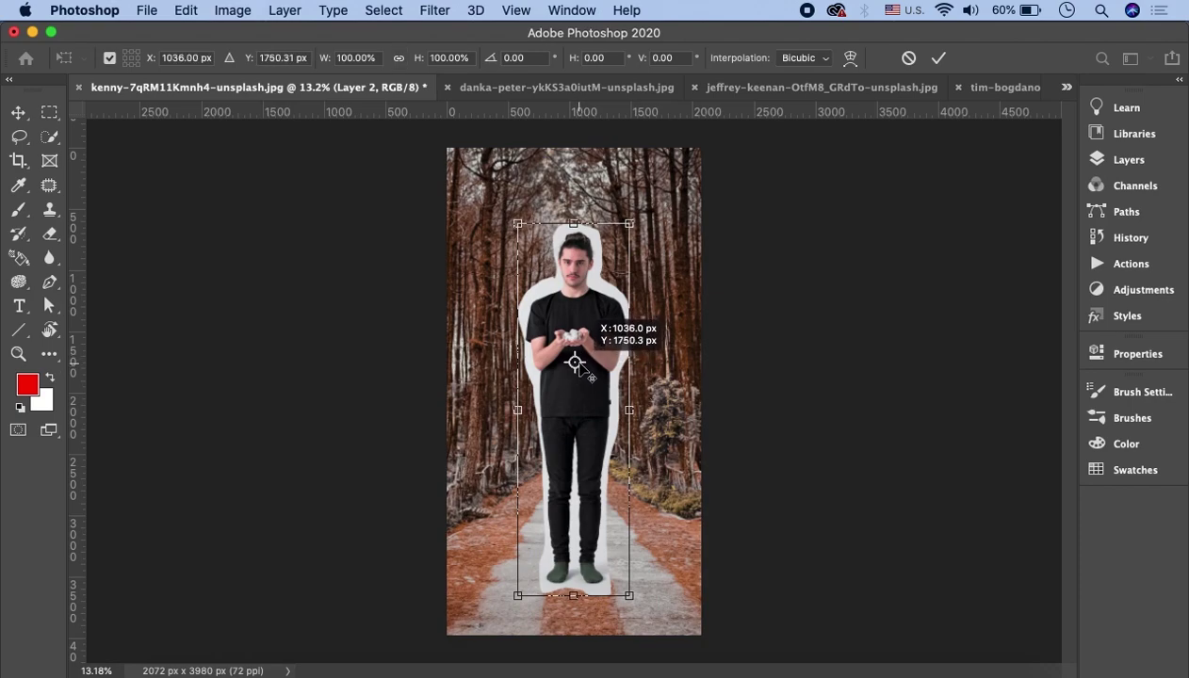
{"action": "left_click_drag", "start_coordinate": [575, 364], "coordinate": [574, 354]}
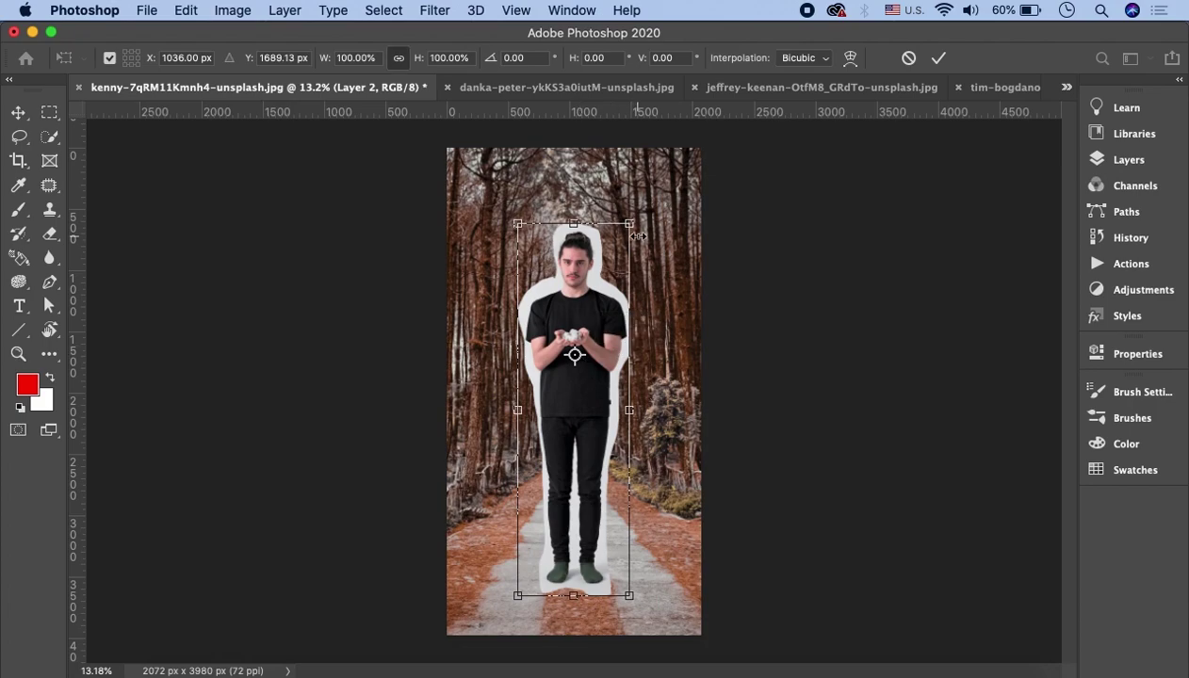
{"action": "left_click", "coordinate": [939, 58]}
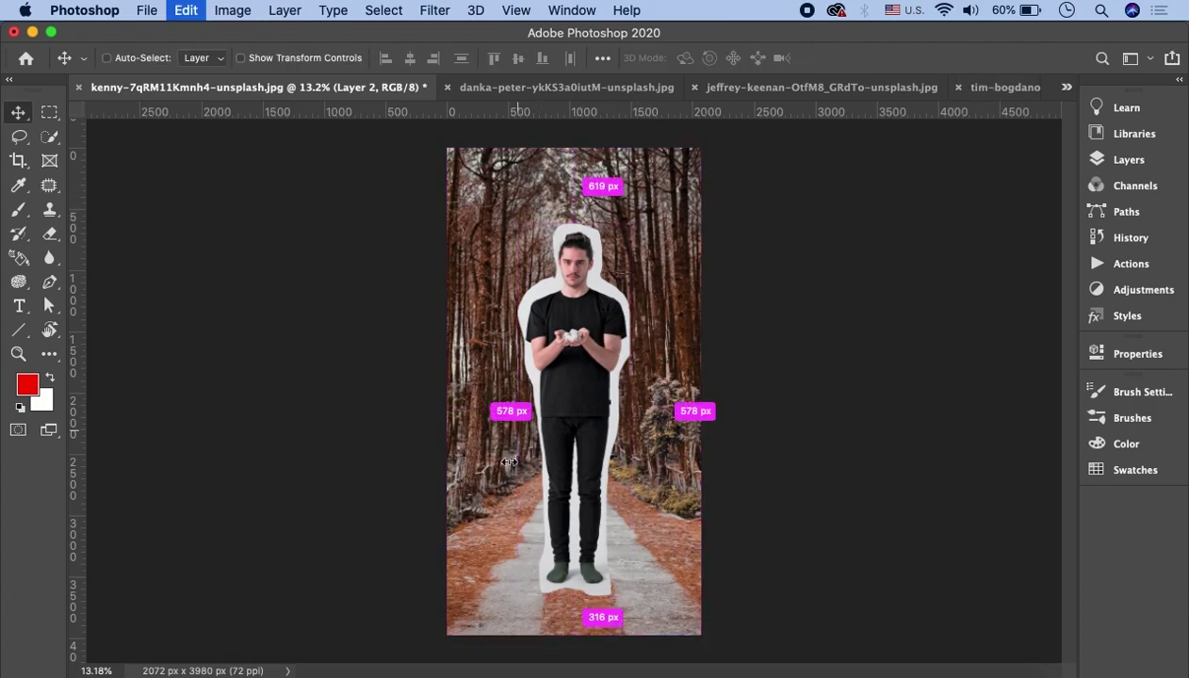
{"action": "key", "text": "ctrl+t"}
{"action": "mouse_move", "coordinate": [629, 224]}
{"action": "left_mouse_down"}
{"action": "mouse_move", "coordinate": [620, 244]}
{"action": "mouse_move", "coordinate": [649, 296]}
{"action": "mouse_move", "coordinate": [656, 283]}
{"action": "left_mouse_up"}
{"action": "left_click_drag", "start_coordinate": [576, 422], "coordinate": [586, 407]}
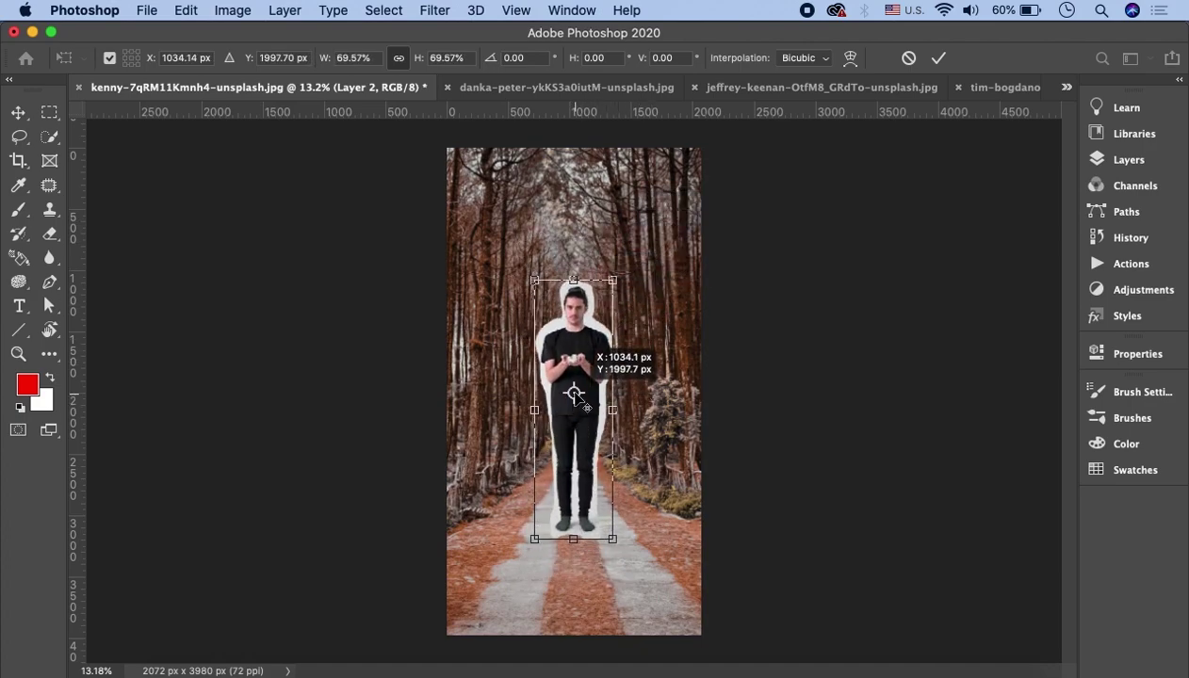
{"action": "mouse_move", "coordinate": [613, 280]}
{"action": "left_mouse_down"}
{"action": "mouse_move", "coordinate": [557, 358]}
{"action": "mouse_move", "coordinate": [682, 244]}
{"action": "mouse_move", "coordinate": [614, 331]}
{"action": "left_mouse_up"}
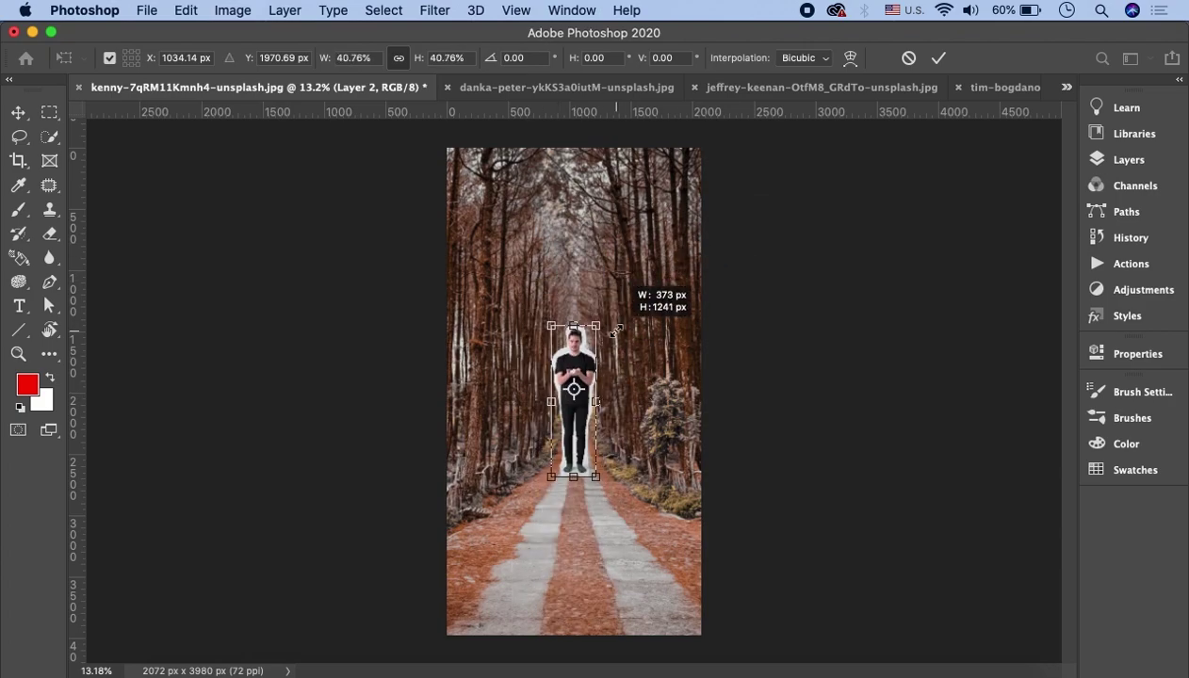
{"action": "mouse_move", "coordinate": [615, 332]}
{"action": "left_mouse_down"}
{"action": "mouse_move", "coordinate": [580, 425]}
{"action": "mouse_move", "coordinate": [577, 397]}
{"action": "left_mouse_up"}
{"action": "left_click", "coordinate": [939, 58]}
- Enlarge the man slightly, to 238.56%, so his feet sit lower, centered on the path
{"action": "key", "text": "ctrl+t"}
{"action": "left_click_drag", "start_coordinate": [588, 482], "coordinate": [615, 593]}
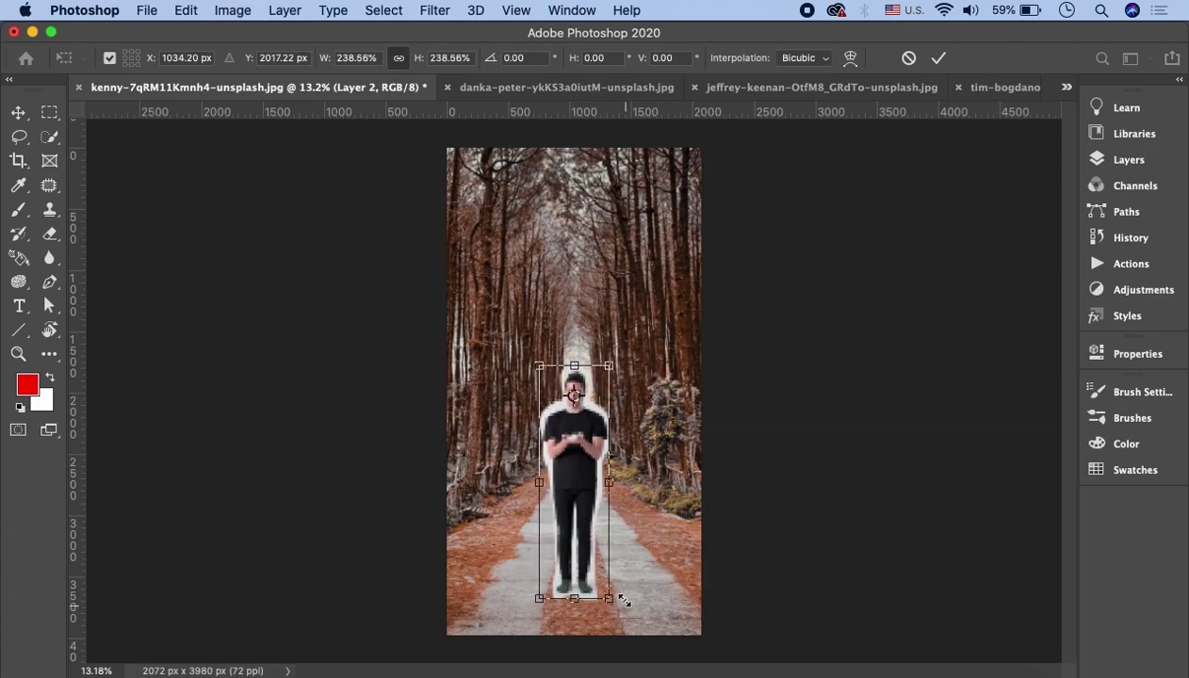
{"action": "left_click", "coordinate": [938, 57]}
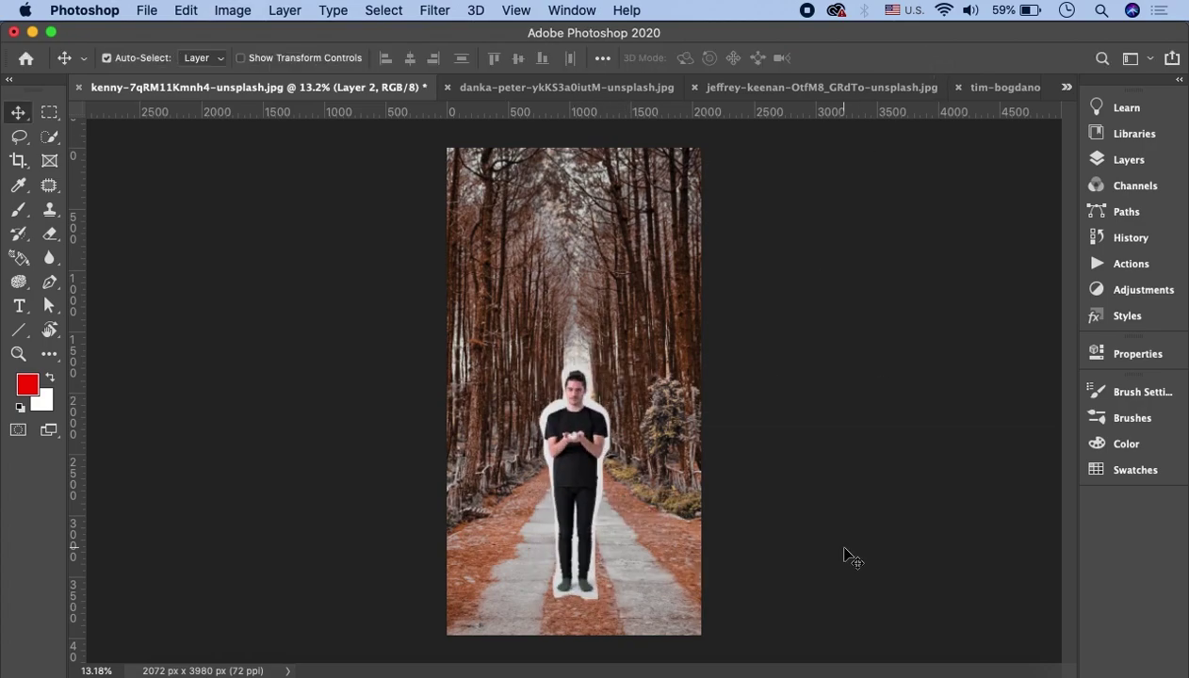